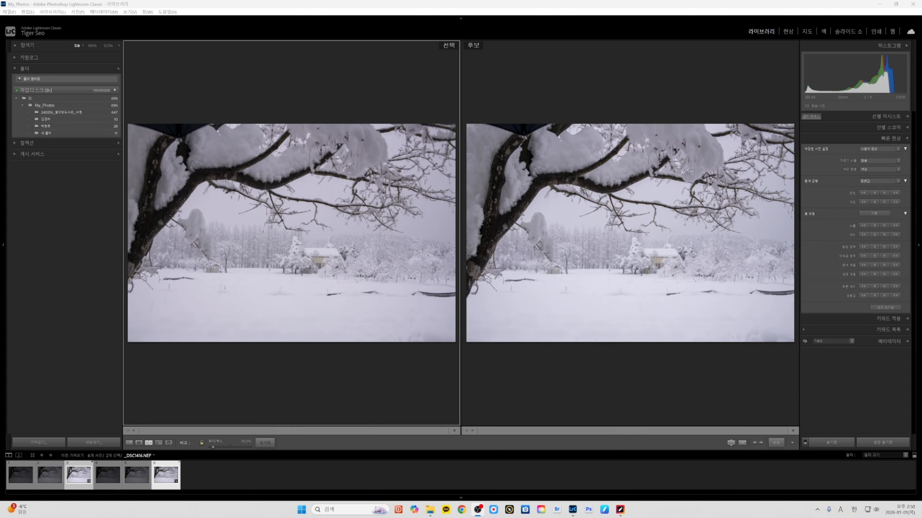
Step: Compare the sharpness of the two snow-scene photos at 100% around the tree branches and the house
{"action": "left_click", "coordinate": [239, 193]}
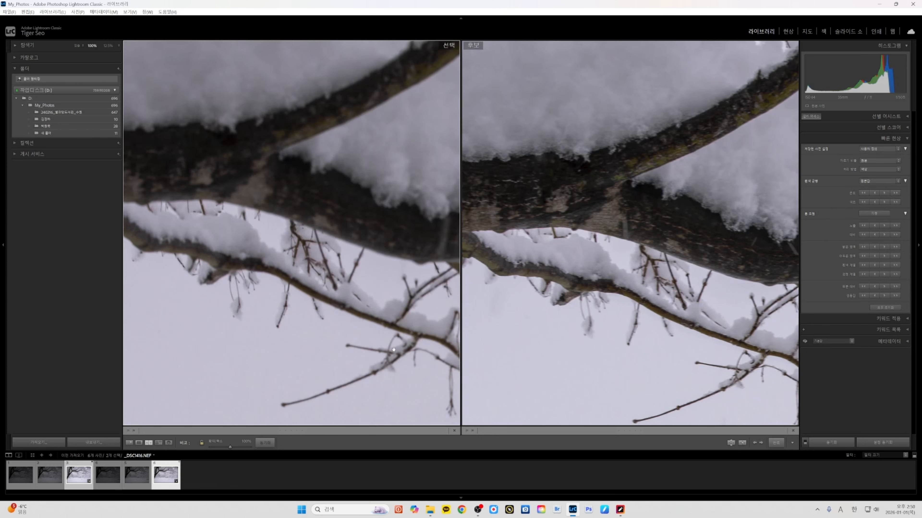
{"action": "scroll", "coordinate": [393, 349], "scroll_direction": "down", "scroll_amount": 10}
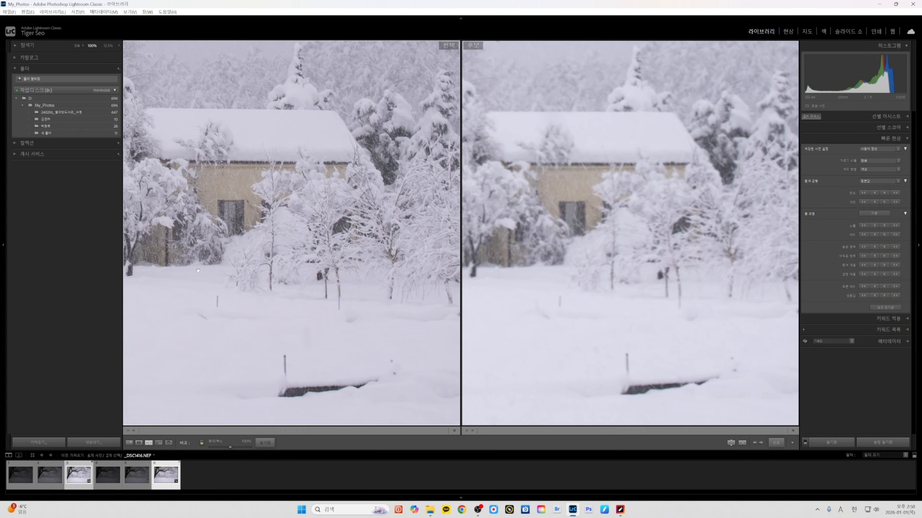
{"action": "scroll", "coordinate": [338, 196], "scroll_direction": "up", "scroll_amount": 2}
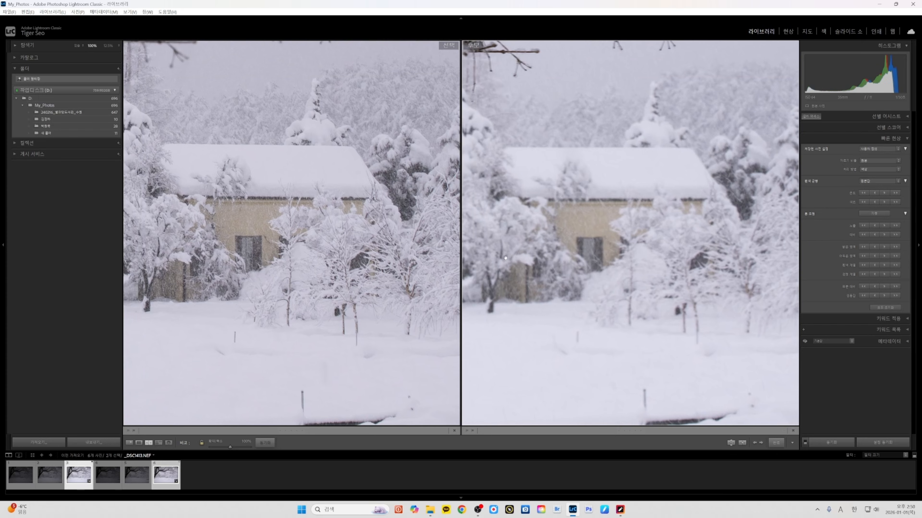
{"action": "left_click", "coordinate": [191, 300]}
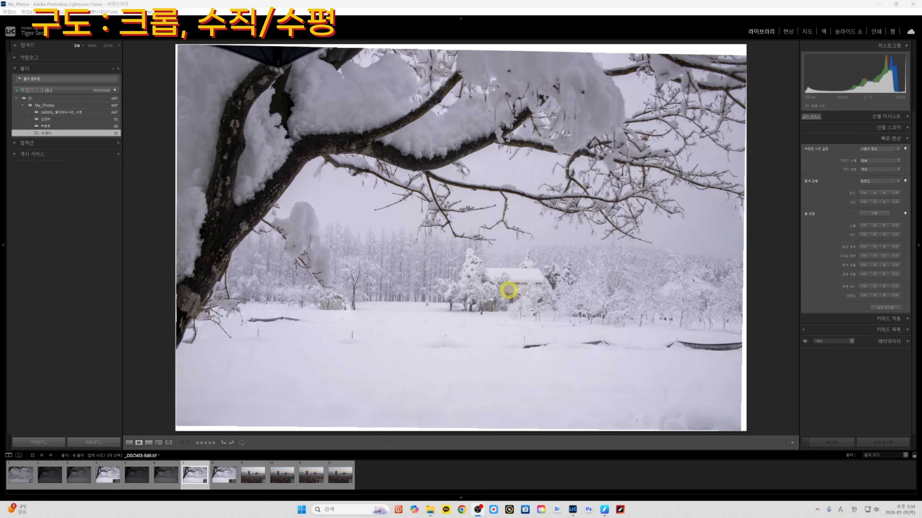
Step: Straighten the photo in the Develop module with guided Upright lines along the house roof and vertically through the background trees
{"action": "left_click", "coordinate": [788, 32]}
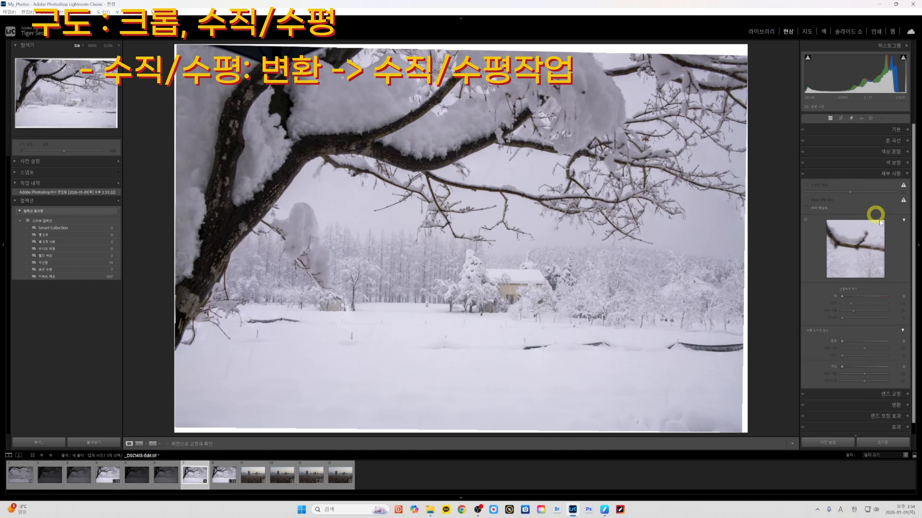
{"action": "left_click", "coordinate": [892, 173]}
{"action": "left_click", "coordinate": [885, 198]}
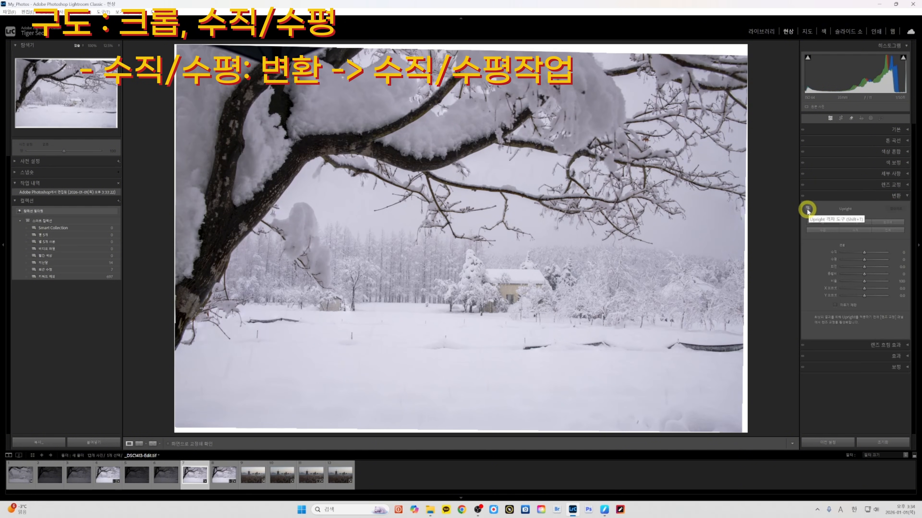
{"action": "left_click", "coordinate": [808, 209]}
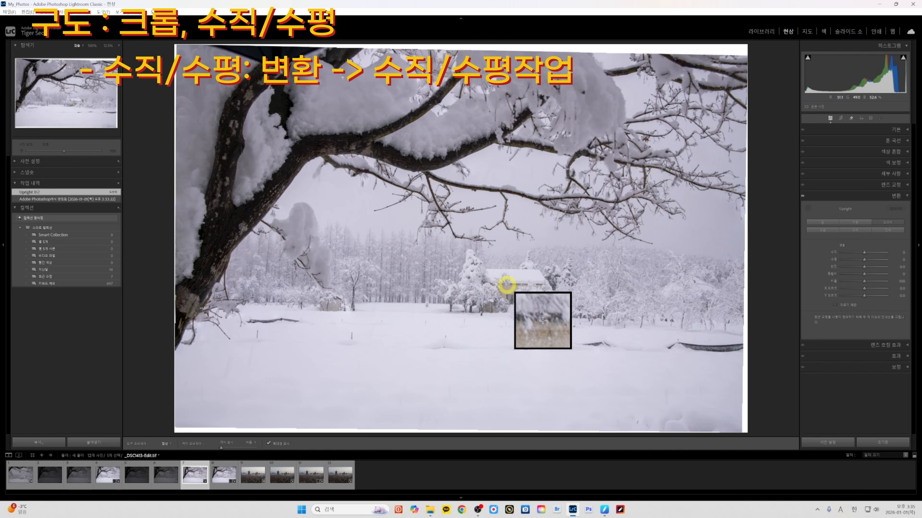
{"action": "left_click_drag", "start_coordinate": [506, 284], "coordinate": [554, 285]}
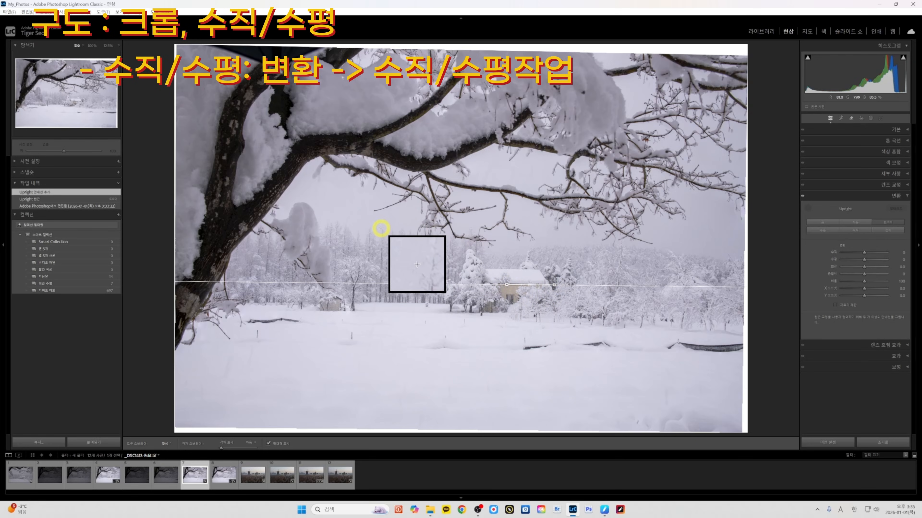
{"action": "left_click_drag", "start_coordinate": [382, 228], "coordinate": [380, 326]}
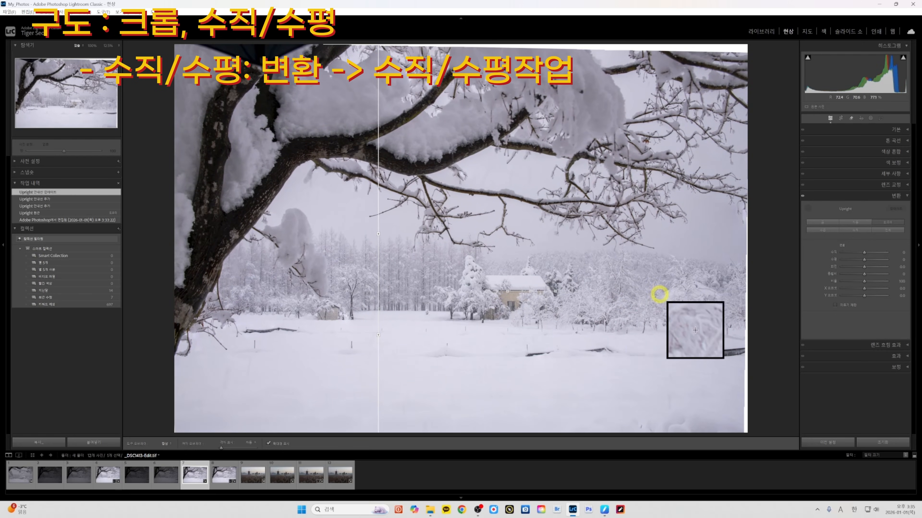
{"action": "key", "text": "Escape"}
Step: Start cropping with the aspect ratio unlocked and trim the photo's left, top and right edges
{"action": "left_click", "coordinate": [841, 118]}
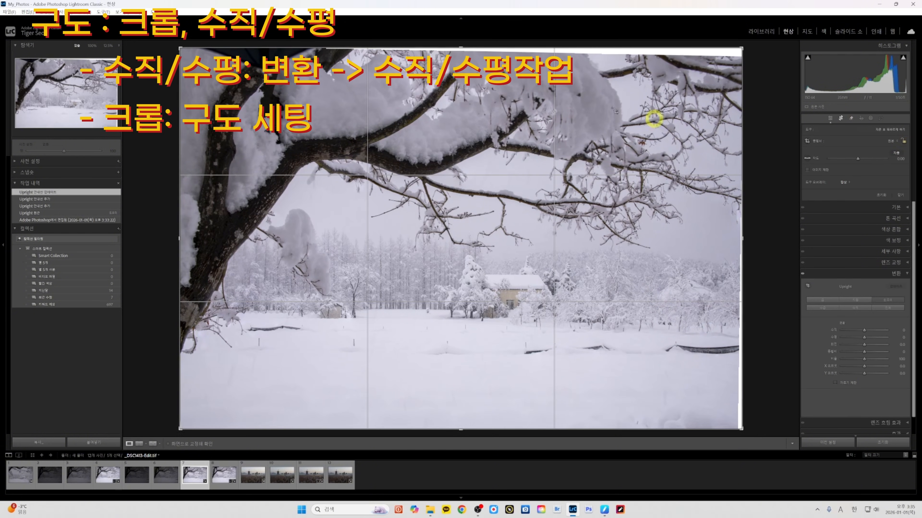
{"action": "left_click_drag", "start_coordinate": [463, 53], "coordinate": [471, 33]}
{"action": "left_click", "coordinate": [910, 143]}
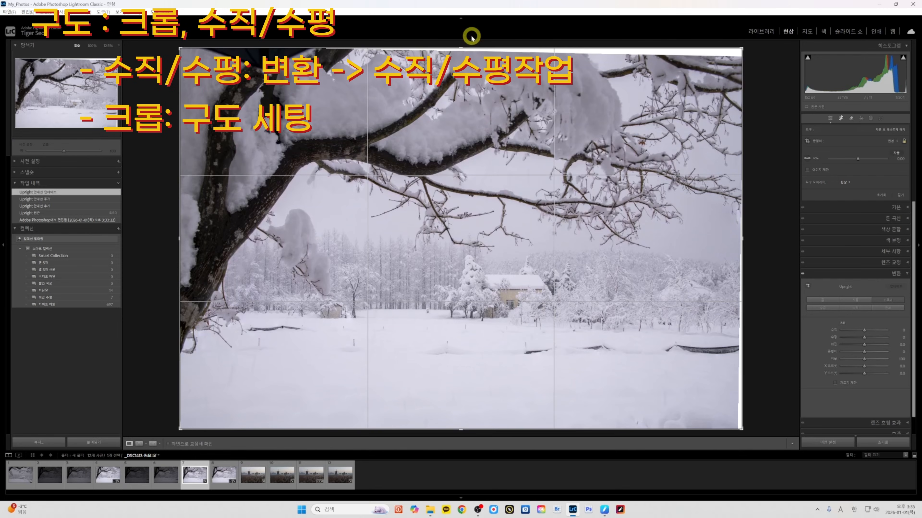
{"action": "left_click", "coordinate": [903, 141]}
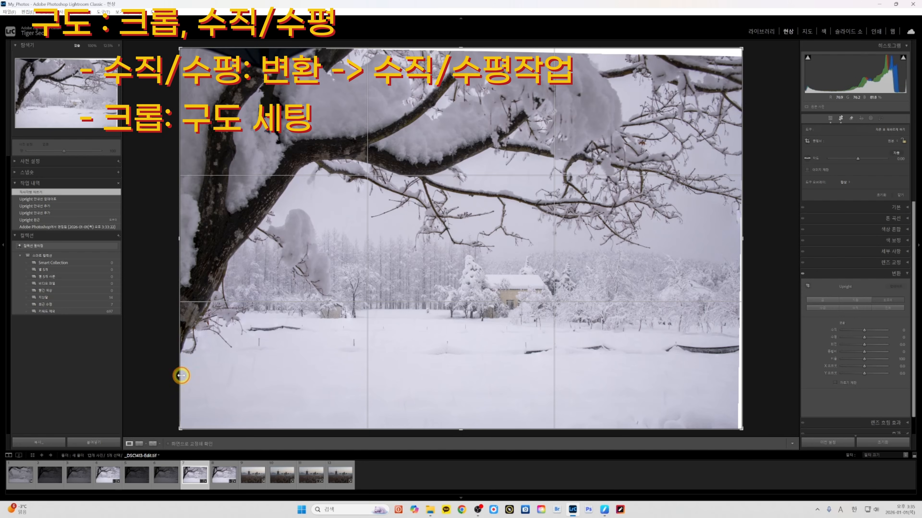
{"action": "left_click_drag", "start_coordinate": [181, 377], "coordinate": [183, 375]}
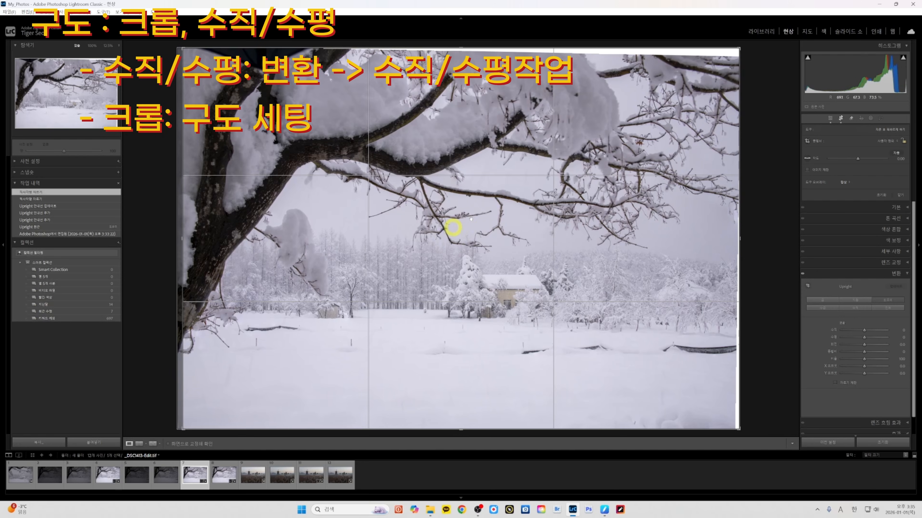
{"action": "left_click_drag", "start_coordinate": [461, 48], "coordinate": [461, 56]}
{"action": "left_click_drag", "start_coordinate": [741, 278], "coordinate": [737, 278]}
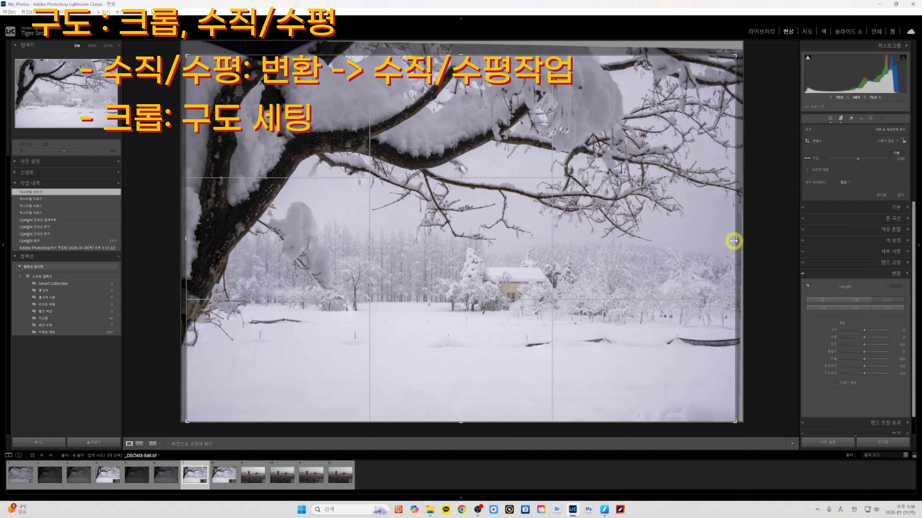
Step: Tighten the crop further on the right, top and bottom edges around the tree and house
{"action": "left_click_drag", "start_coordinate": [734, 239], "coordinate": [728, 238]}
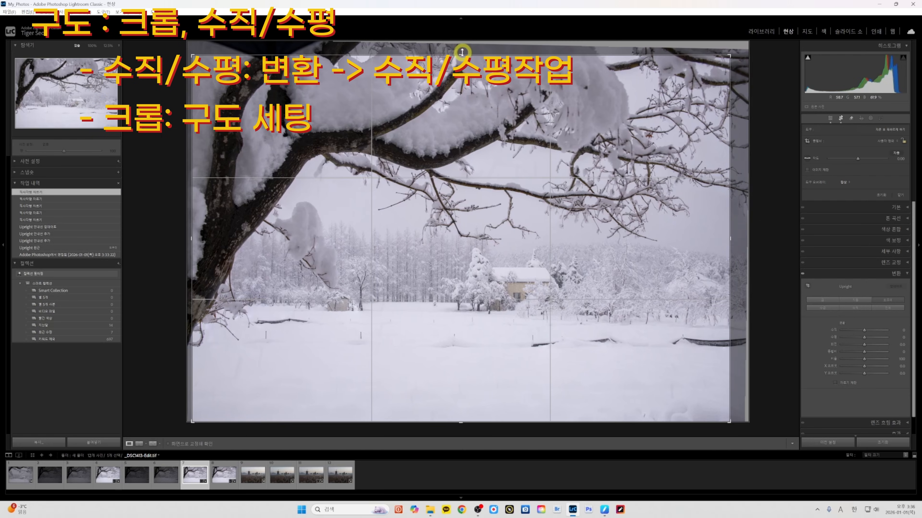
{"action": "left_click_drag", "start_coordinate": [462, 52], "coordinate": [462, 63]}
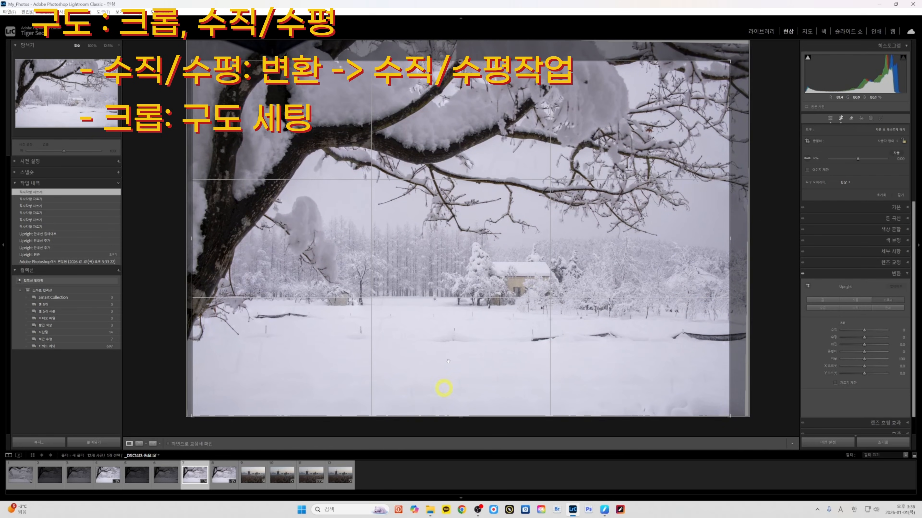
{"action": "left_click_drag", "start_coordinate": [483, 417], "coordinate": [483, 407]}
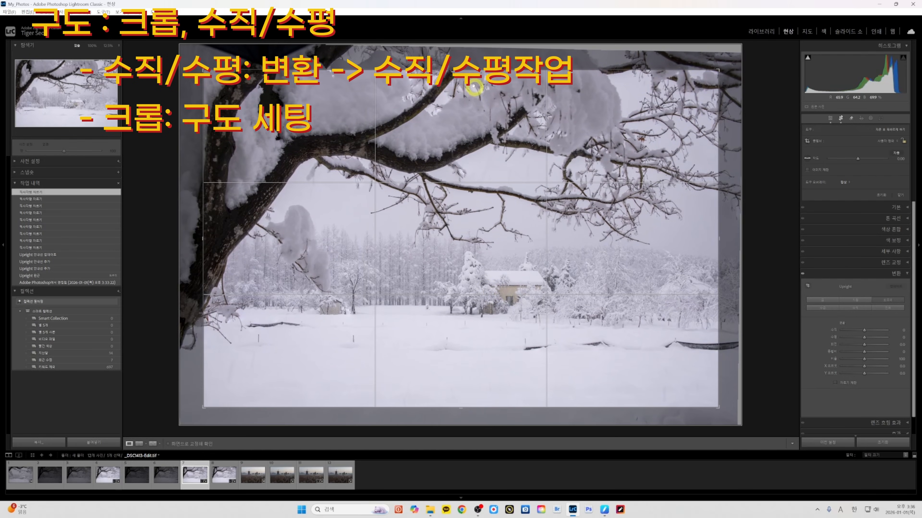
{"action": "left_click_drag", "start_coordinate": [465, 70], "coordinate": [465, 74]}
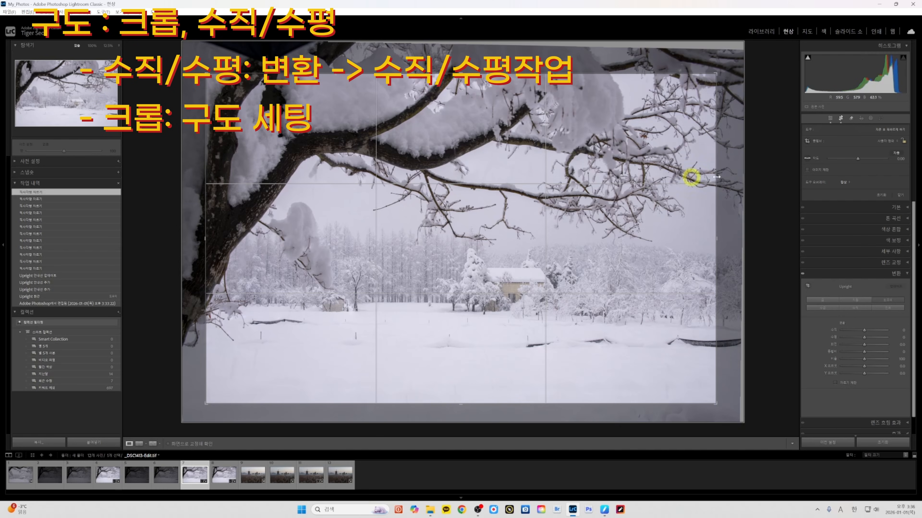
Step: Apply the 2 x 3 / 4 x 6 crop ratio, unlock it and trim the top and bottom edges slightly
{"action": "left_click", "coordinate": [884, 142]}
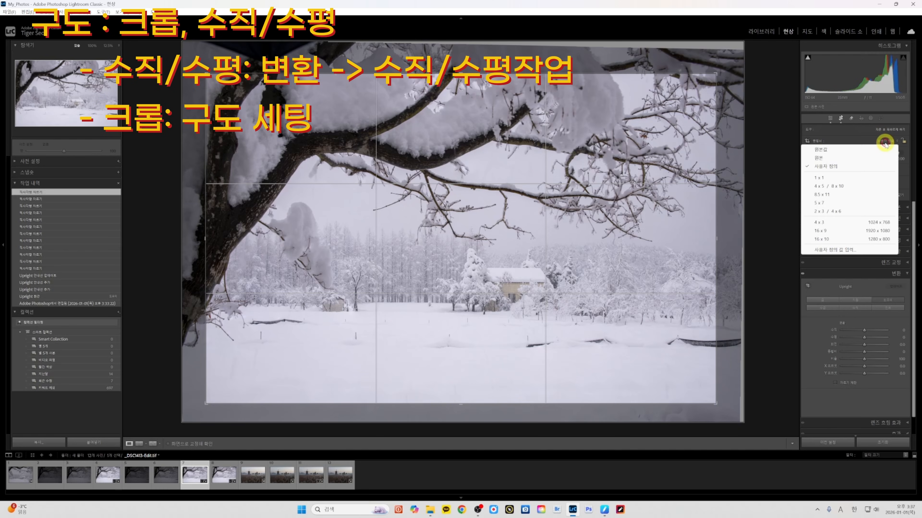
{"action": "left_click", "coordinate": [824, 211]}
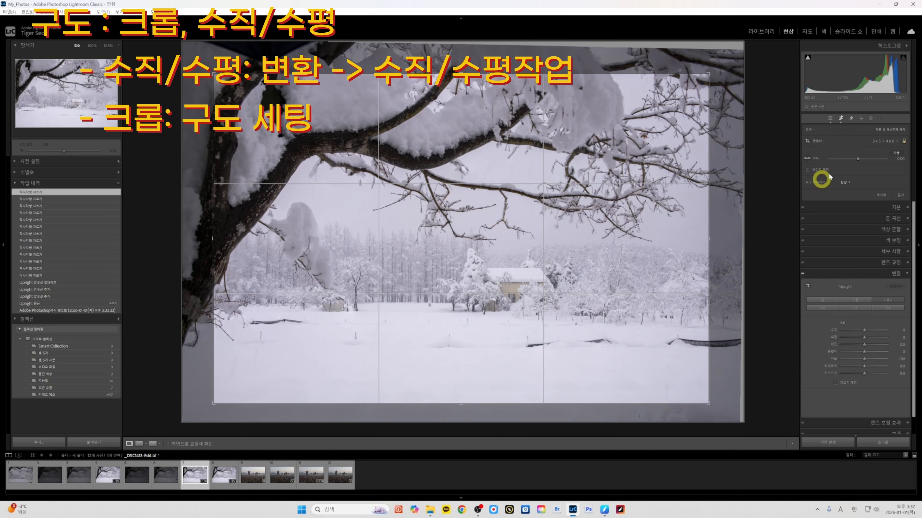
{"action": "left_click", "coordinate": [904, 141]}
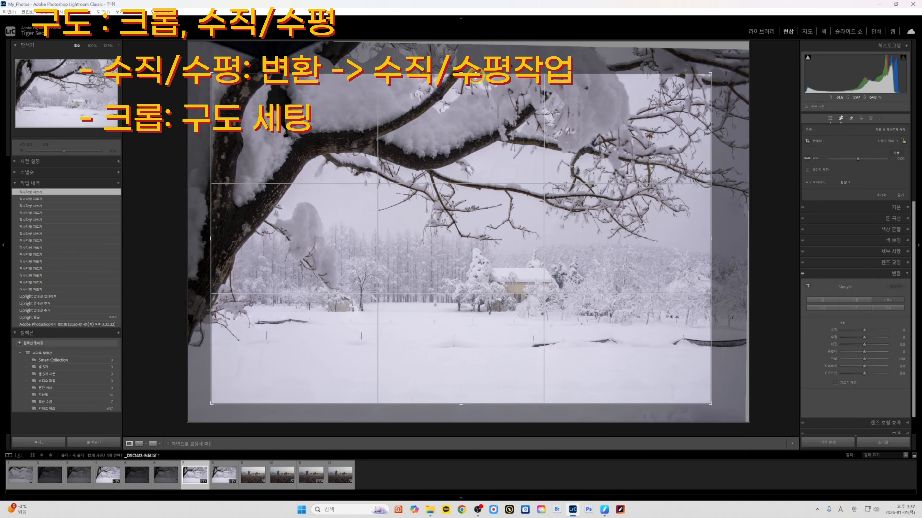
{"action": "left_click_drag", "start_coordinate": [475, 75], "coordinate": [476, 78]}
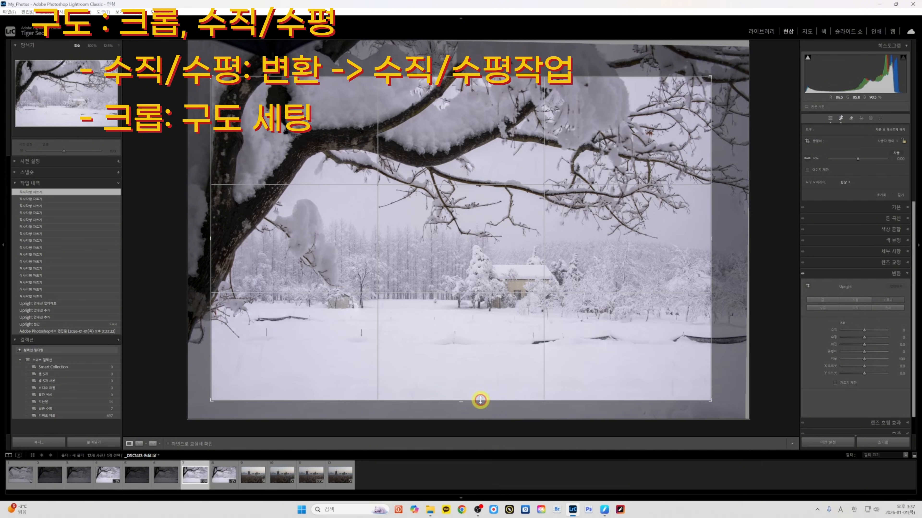
{"action": "left_click_drag", "start_coordinate": [480, 400], "coordinate": [477, 397]}
Step: Set the Transform rotation to -0.3 and finish the crop
{"action": "left_click", "coordinate": [888, 339]}
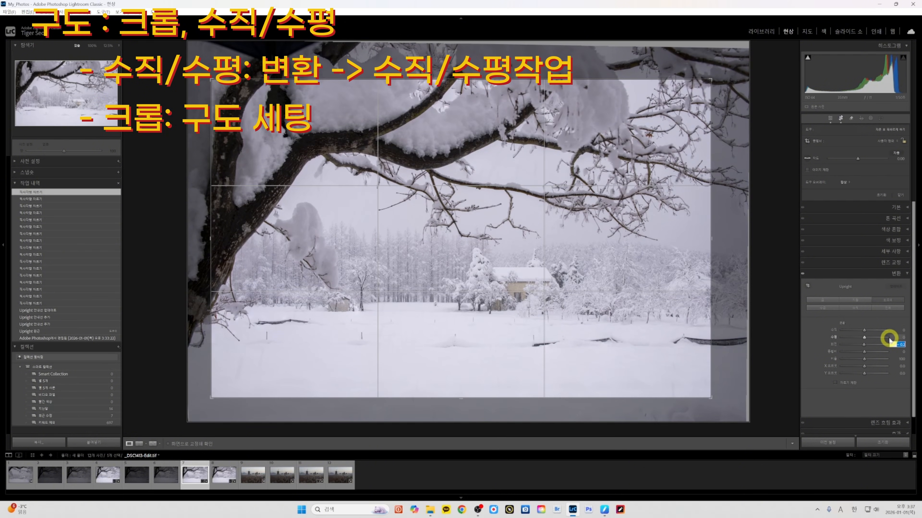
{"action": "key", "text": "Return"}
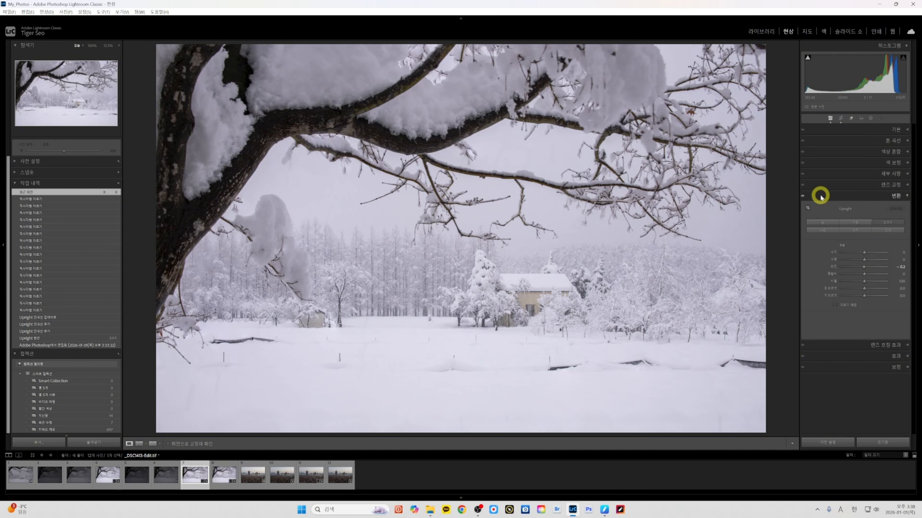
Step: Try raising the Blacks to +100 while checking the shadow clipping, and undo the change
{"action": "key", "text": "ctrl+1"}
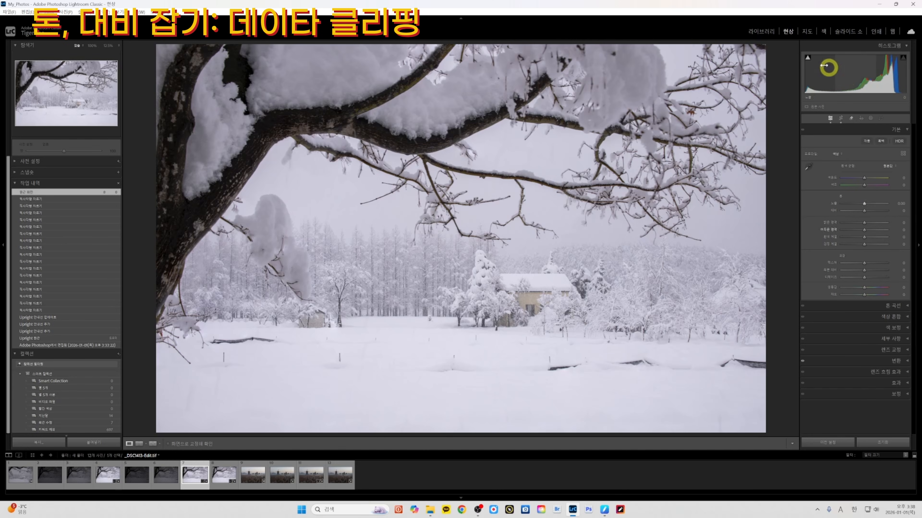
{"action": "left_click", "coordinate": [803, 61]}
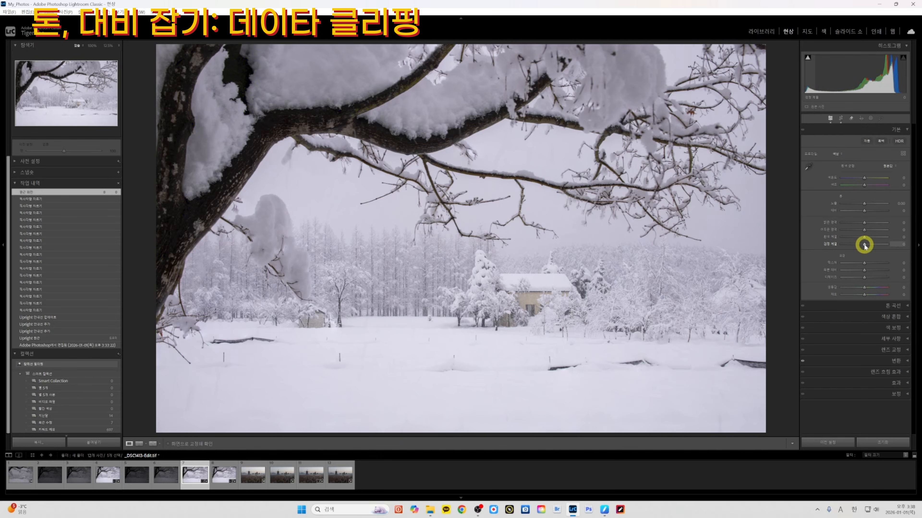
{"action": "key", "text": "alt"}
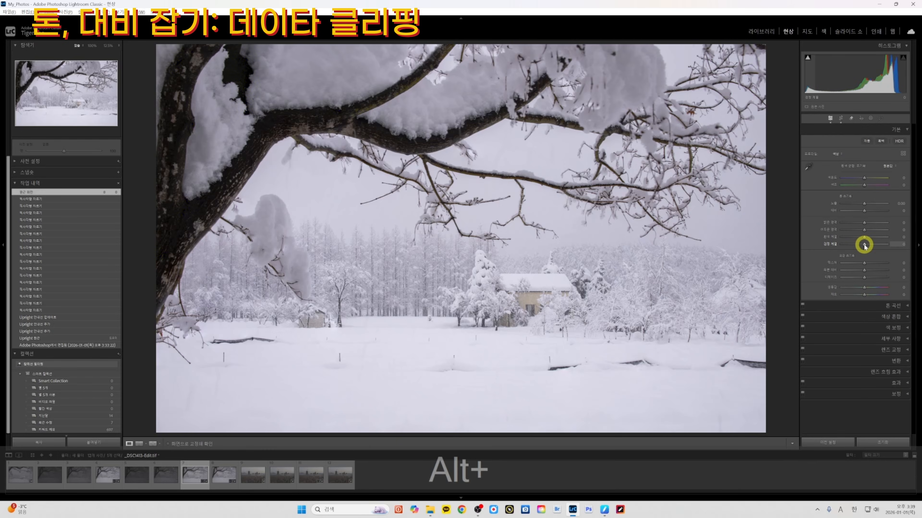
{"action": "left_click", "coordinate": [865, 246], "text": "alt"}
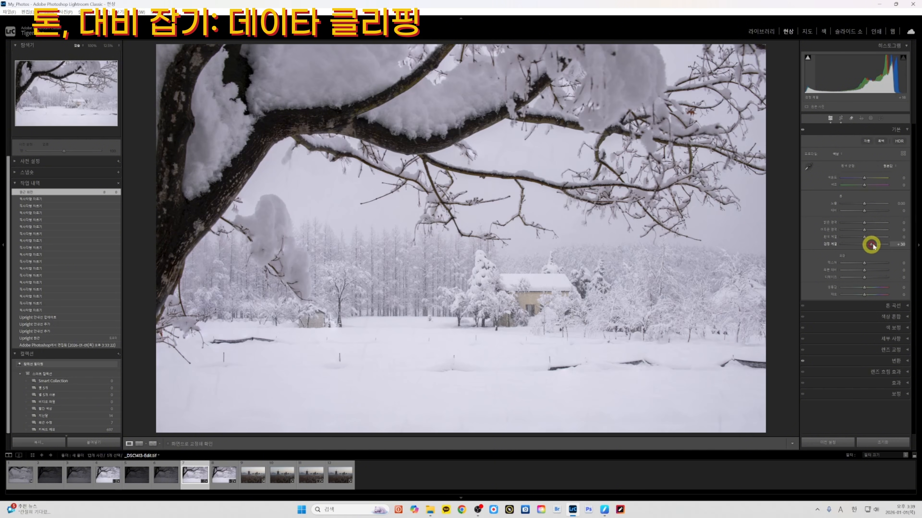
{"action": "left_click_drag", "start_coordinate": [870, 244], "coordinate": [888, 243]}
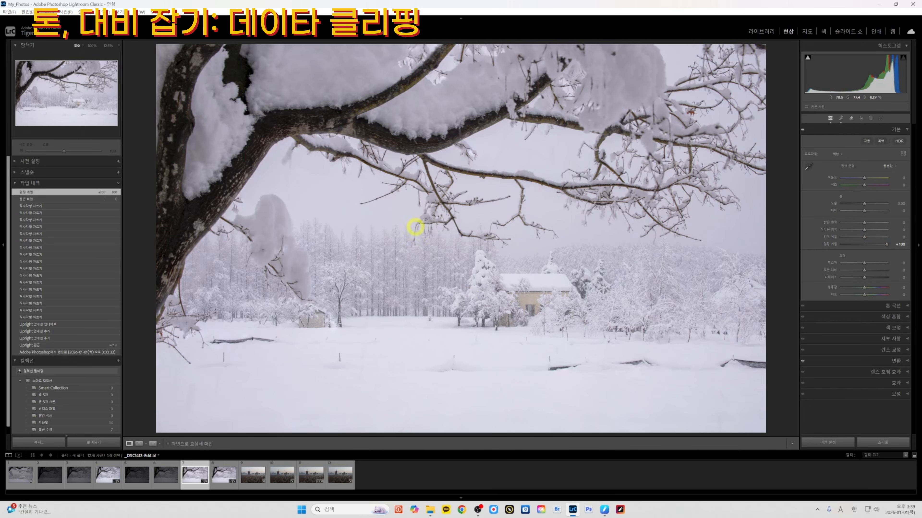
{"action": "key", "text": "ctrl+z"}
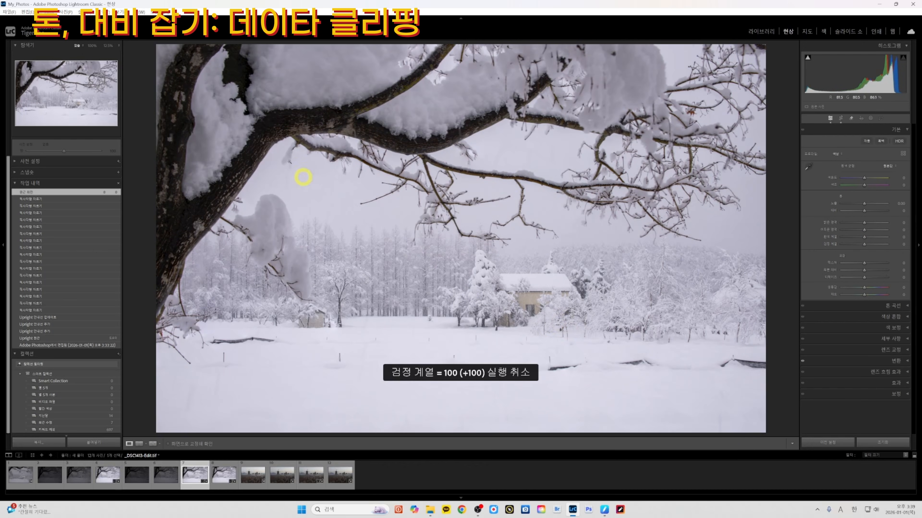
Step: Create a luminance range mask sampled from the dark upper part of the tree trunk and adjust its brightness range
{"action": "left_click", "coordinate": [871, 118]}
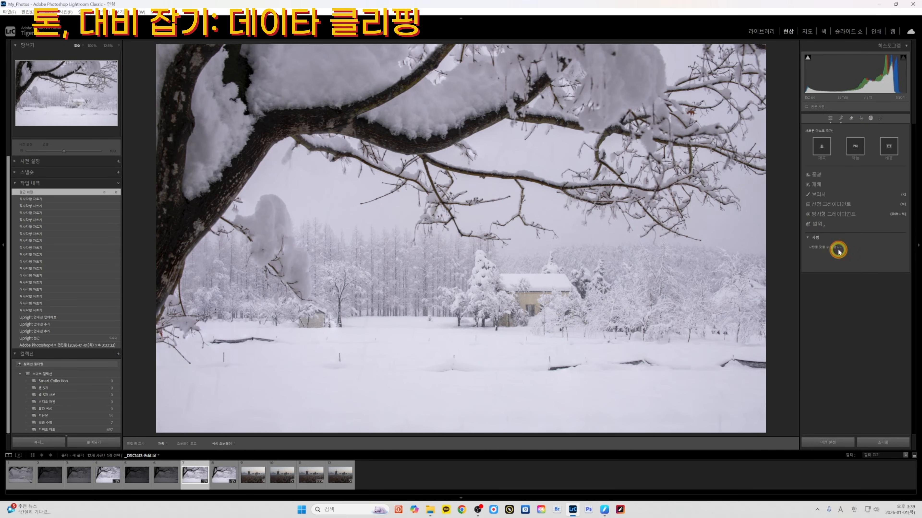
{"action": "key", "text": "shift+q"}
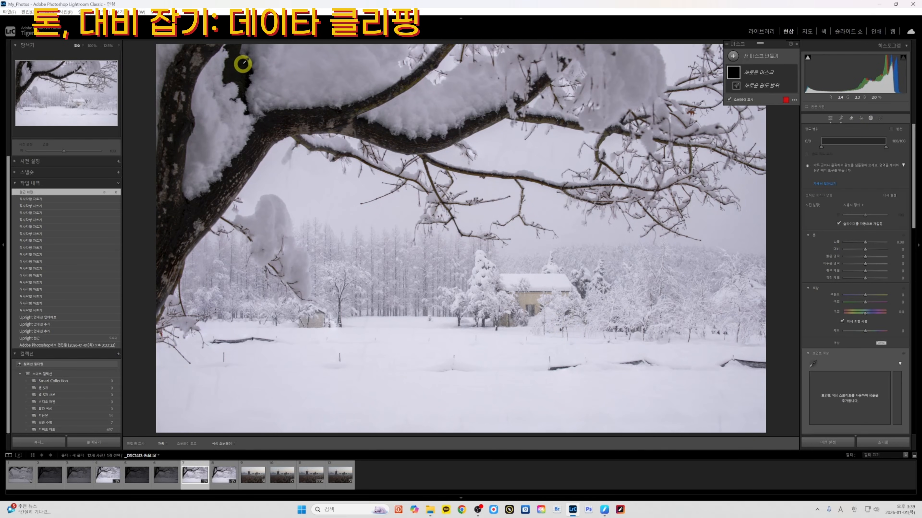
{"action": "left_click", "coordinate": [242, 64]}
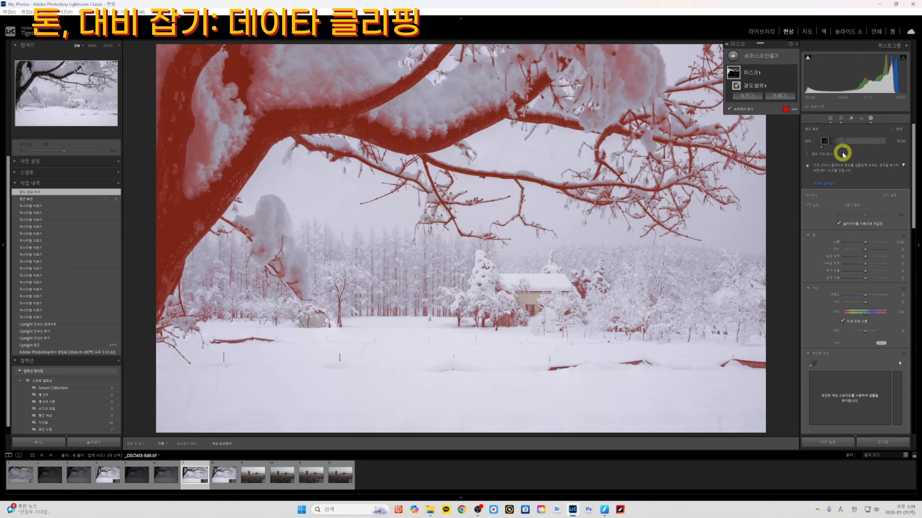
{"action": "mouse_move", "coordinate": [844, 149]}
{"action": "left_mouse_down"}
{"action": "mouse_move", "coordinate": [833, 145]}
{"action": "mouse_move", "coordinate": [849, 143]}
{"action": "left_mouse_up"}
Step: Subtract a diagonal linear gradient from the luminance mask so it covers only the photo's upper-left corner
{"action": "left_click", "coordinate": [779, 95]}
{"action": "left_click", "coordinate": [782, 181]}
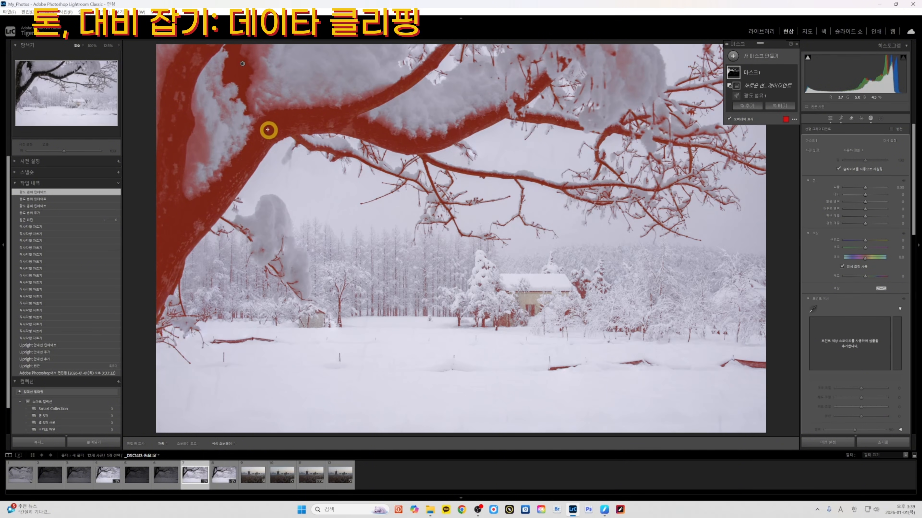
{"action": "mouse_move", "coordinate": [267, 130]}
{"action": "left_mouse_down"}
{"action": "mouse_move", "coordinate": [257, 108]}
{"action": "mouse_move", "coordinate": [258, 117]}
{"action": "left_mouse_up"}
Step: Subtract a second linear gradient from the mask to exclude the outer left trunk, keeping only the dark inner branch
{"action": "left_click", "coordinate": [779, 105]}
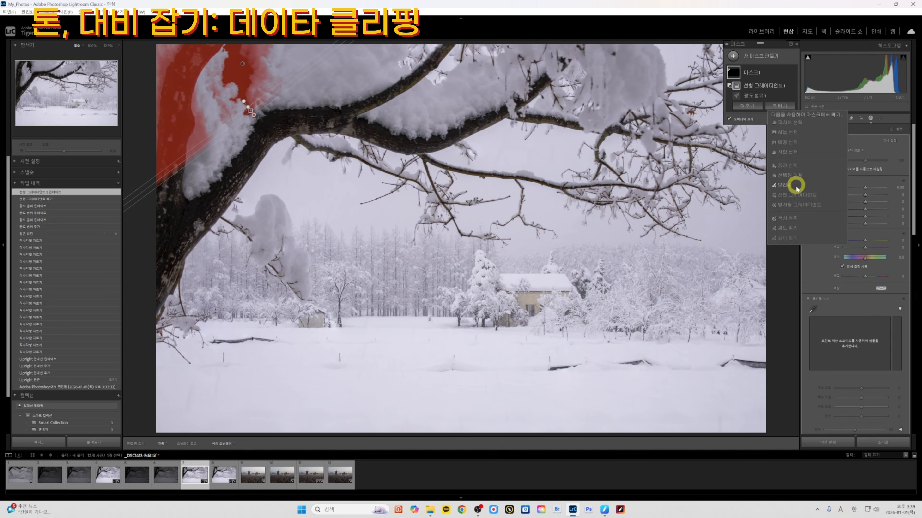
{"action": "left_click", "coordinate": [796, 195]}
{"action": "mouse_move", "coordinate": [218, 94]}
{"action": "left_mouse_down"}
{"action": "mouse_move", "coordinate": [212, 86]}
{"action": "mouse_move", "coordinate": [234, 87]}
{"action": "left_mouse_up"}
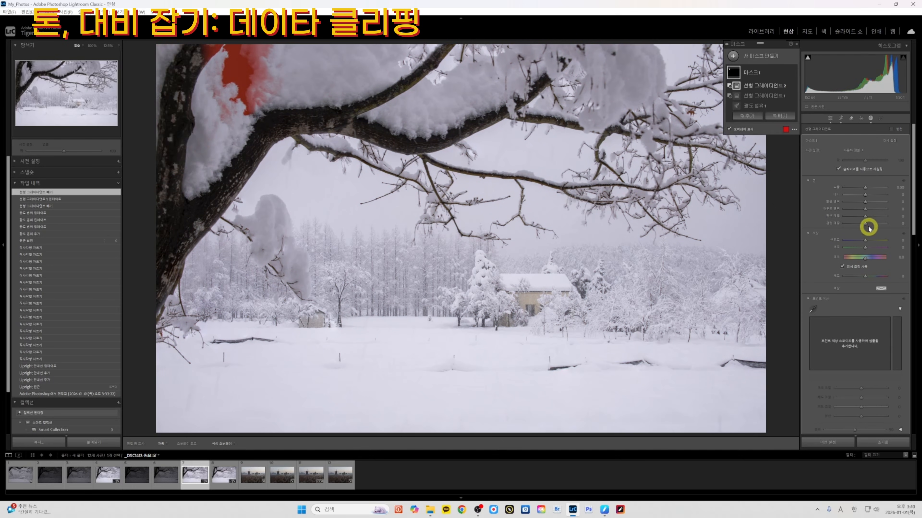
Step: Adjust the masked dark area by setting Shadows to 26 and Contrast to 14, and fine-tune Blacks against the clipping
{"action": "mouse_move", "coordinate": [866, 226]}
{"action": "left_mouse_down"}
{"action": "mouse_move", "coordinate": [882, 223]}
{"action": "mouse_move", "coordinate": [869, 224]}
{"action": "mouse_move", "coordinate": [872, 210]}
{"action": "left_mouse_up"}
{"action": "mouse_move", "coordinate": [866, 224]}
{"action": "left_mouse_down"}
{"action": "mouse_move", "coordinate": [872, 209]}
{"action": "mouse_move", "coordinate": [862, 223]}
{"action": "left_mouse_up"}
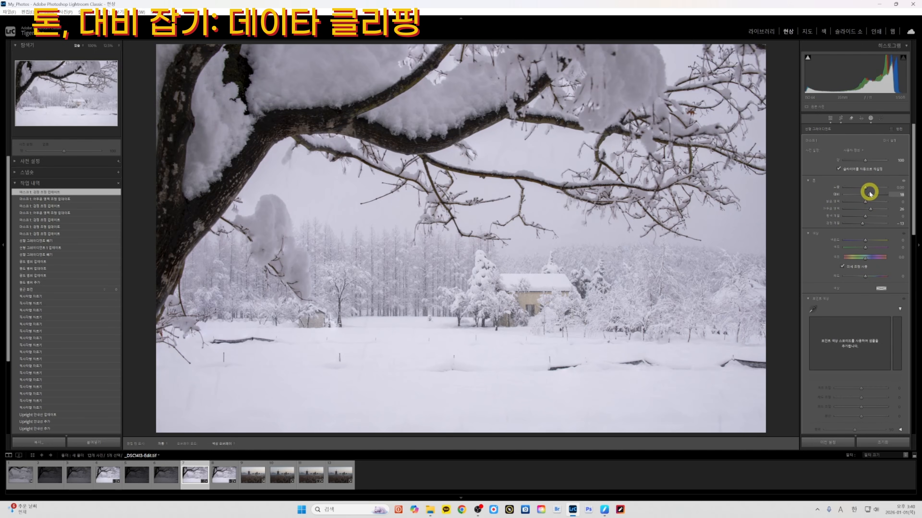
{"action": "left_click", "coordinate": [869, 194]}
{"action": "key", "text": "alt"}
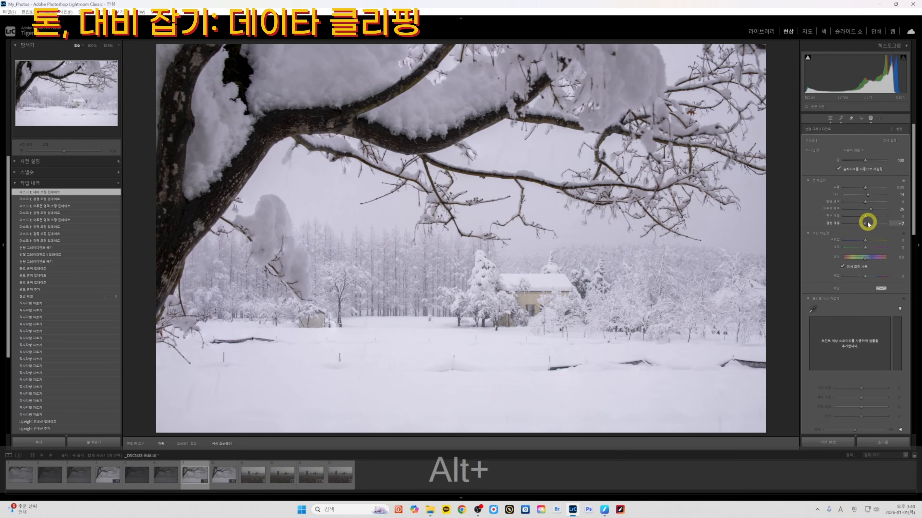
{"action": "left_click_drag", "start_coordinate": [867, 223], "coordinate": [868, 223]}
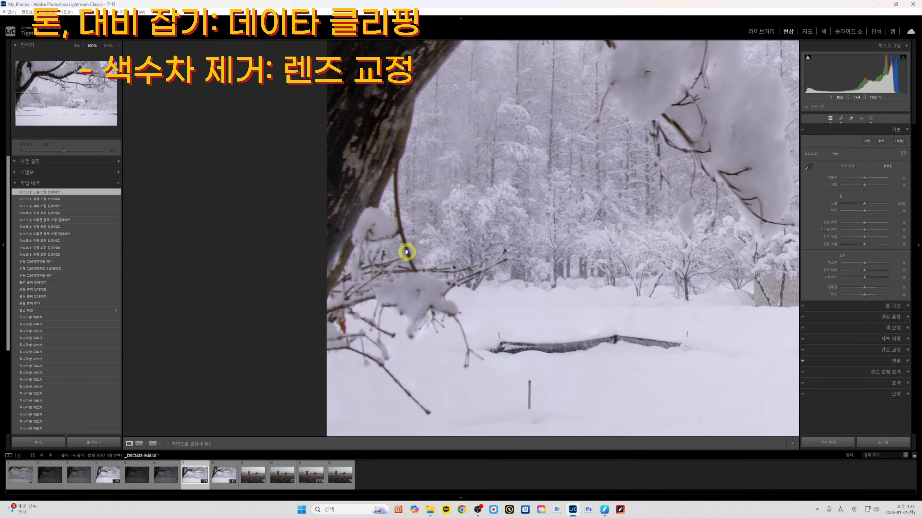
Step: Inspect the branch edges at 200% and enable chromatic aberration removal in the lens corrections
{"action": "left_click", "coordinate": [123, 45]}
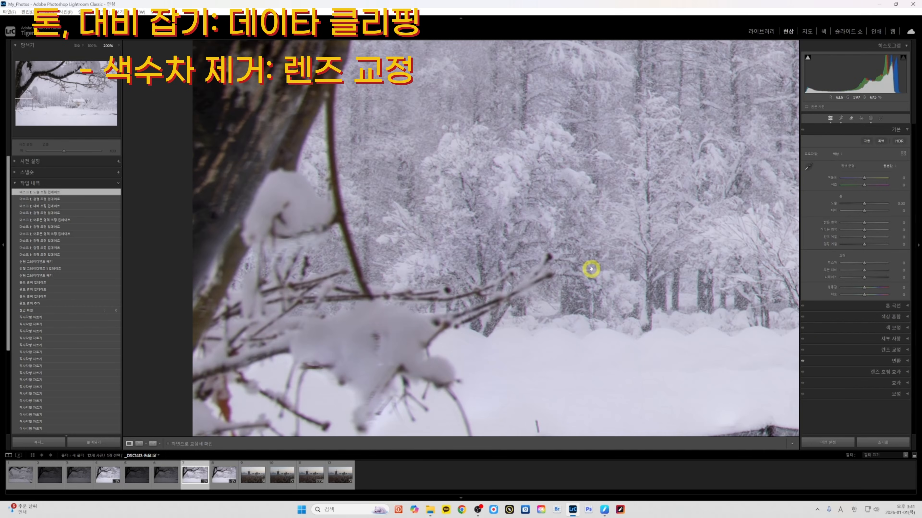
{"action": "left_click", "coordinate": [874, 350]}
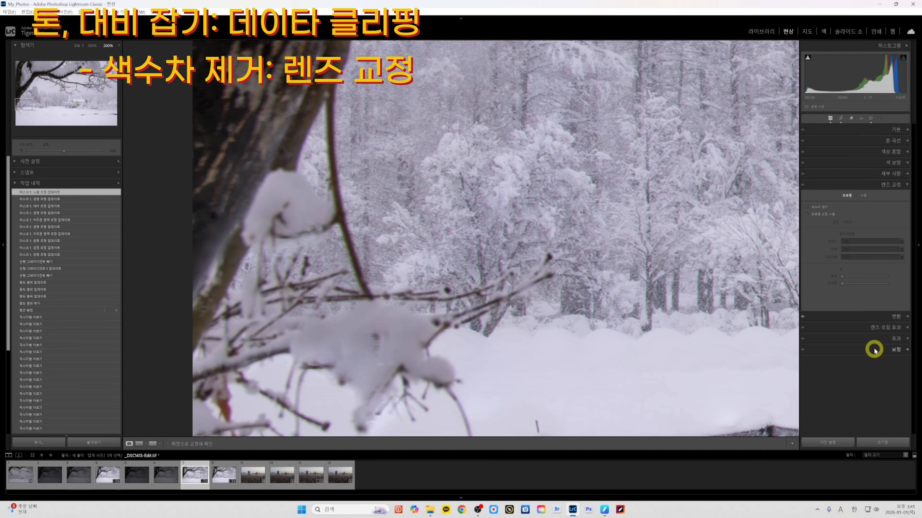
{"action": "left_click", "coordinate": [806, 208]}
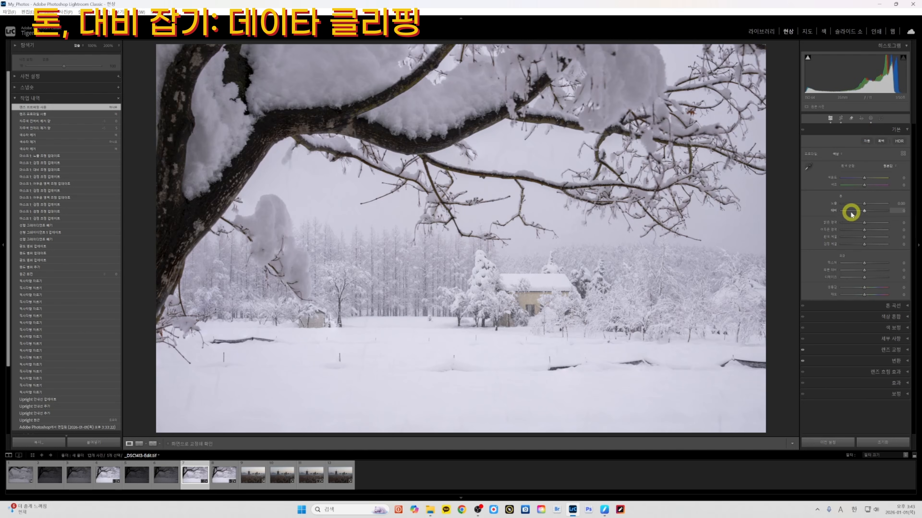
Step: Set the photo's overall Exposure to -0.22 and Contrast to +26
{"action": "left_click_drag", "start_coordinate": [864, 210], "coordinate": [862, 209]}
{"action": "double_click", "coordinate": [864, 209]}
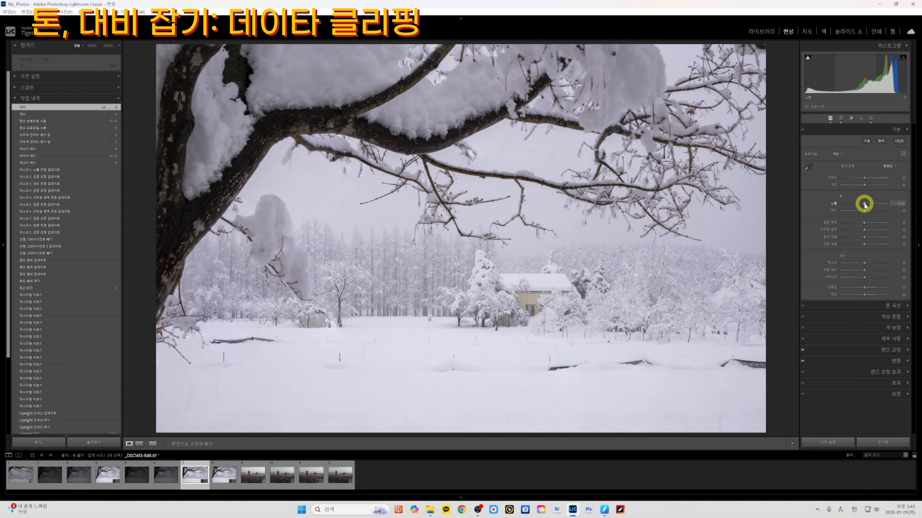
{"action": "left_click_drag", "start_coordinate": [865, 205], "coordinate": [864, 206]}
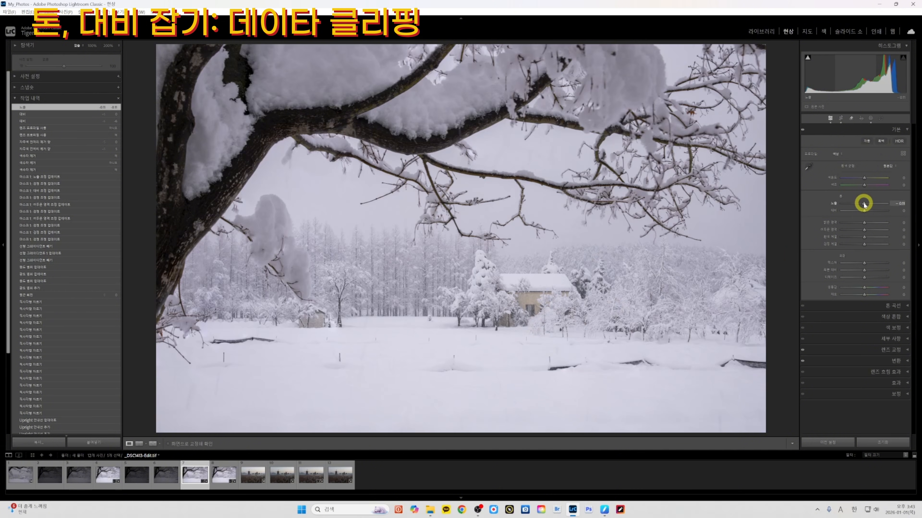
{"action": "left_click_drag", "start_coordinate": [864, 204], "coordinate": [869, 213]}
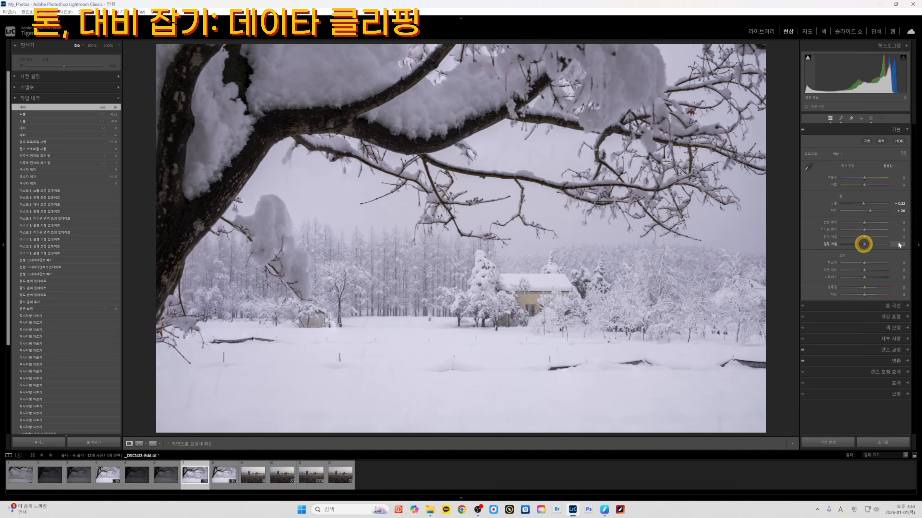
Step: Try the overall Blacks at +100 and reset the adjustment to its default
{"action": "left_click_drag", "start_coordinate": [898, 246], "coordinate": [899, 242]}
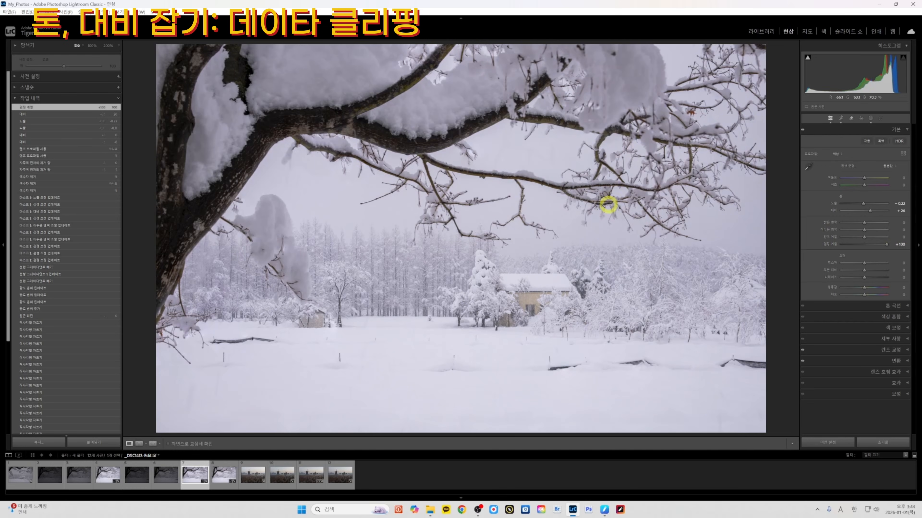
{"action": "double_click", "coordinate": [886, 244]}
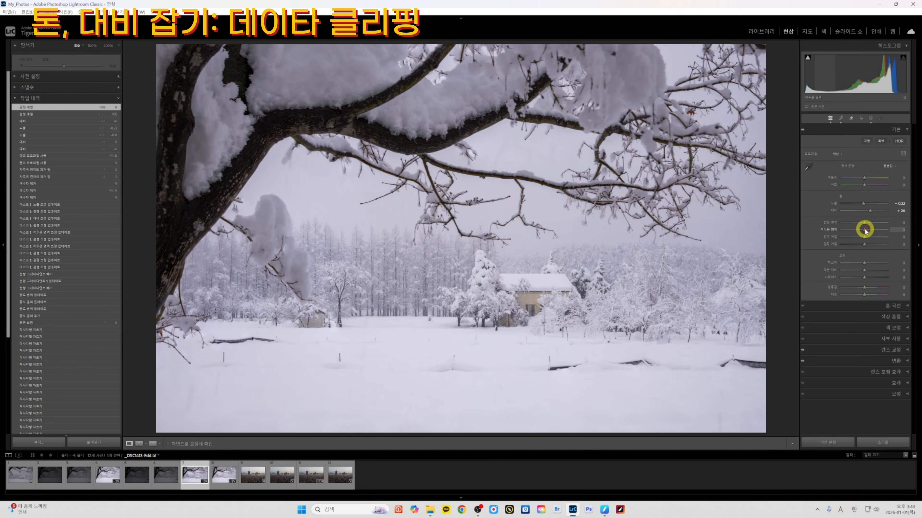
Step: Lower Highlights to -11 and Whites to -12, lift Shadows slightly, and compare the photo with its unedited version
{"action": "mouse_move", "coordinate": [865, 229]}
{"action": "left_mouse_down"}
{"action": "mouse_move", "coordinate": [862, 239]}
{"action": "mouse_move", "coordinate": [862, 225]}
{"action": "left_mouse_up"}
{"action": "key", "text": "backslash"}
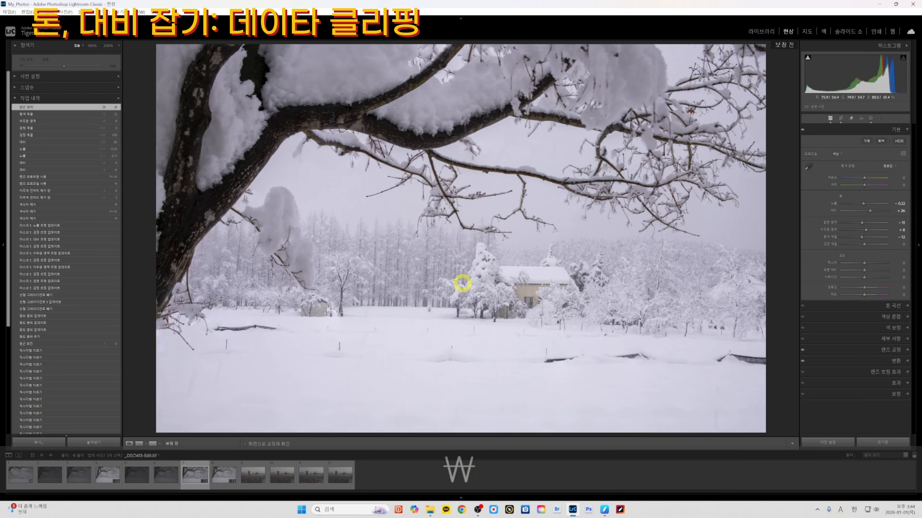
{"action": "key", "text": "backslash"}
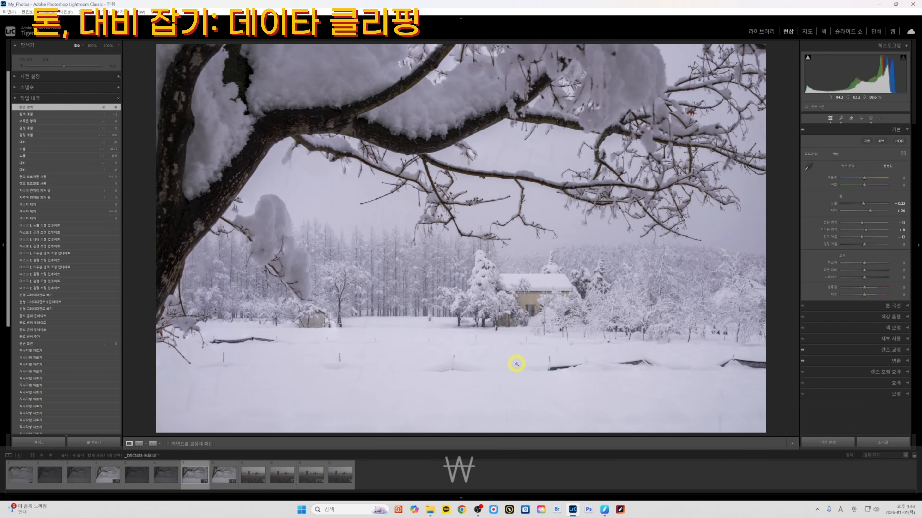
{"action": "key", "text": "backslash"}
{"action": "key", "text": "backslash"}
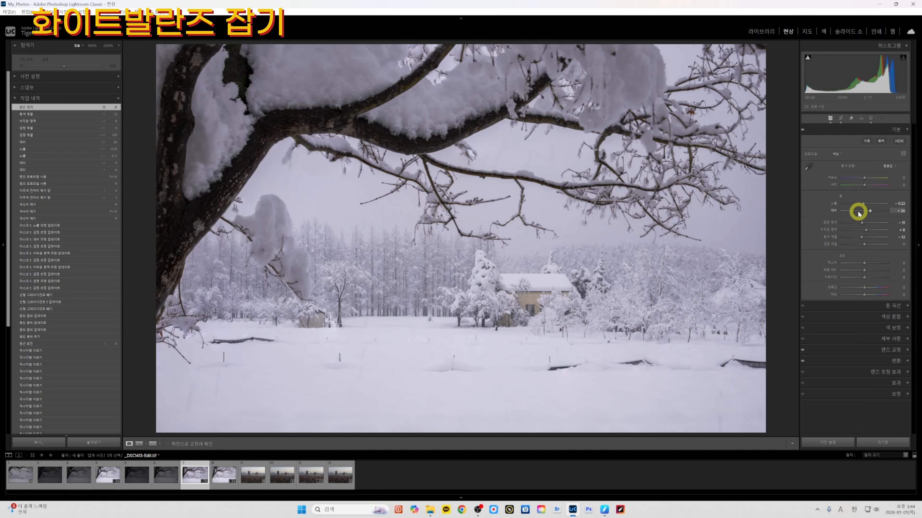
Step: Try sampling a neutral white balance point on the snowy house roof, and undo the change
{"action": "left_click", "coordinate": [807, 168]}
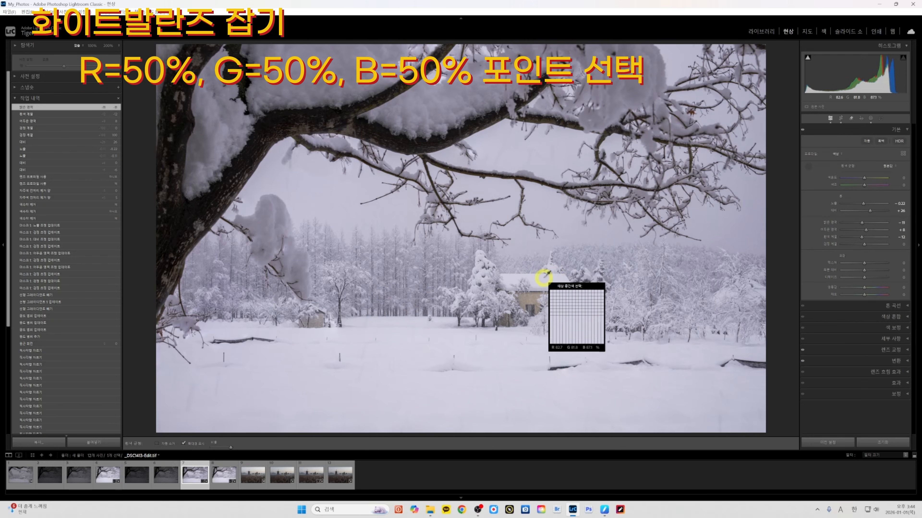
{"action": "left_click", "coordinate": [540, 279]}
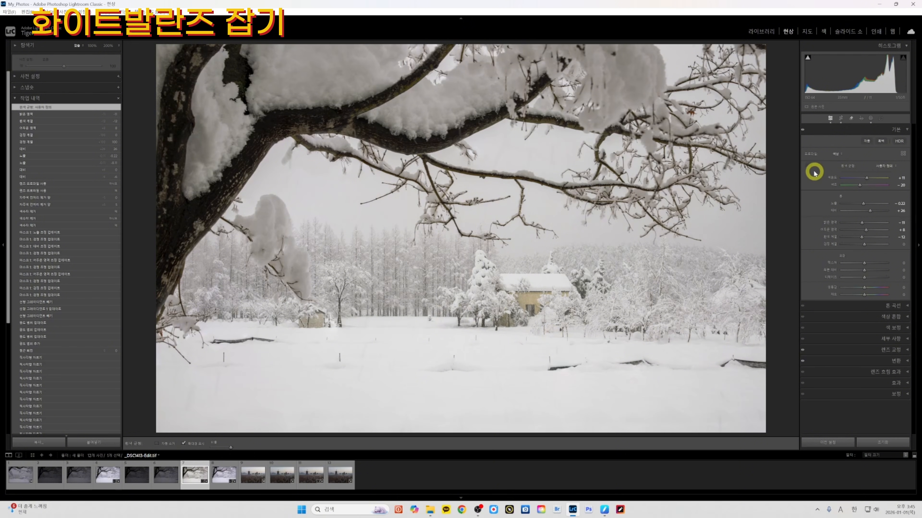
{"action": "key", "text": "ctrl+z"}
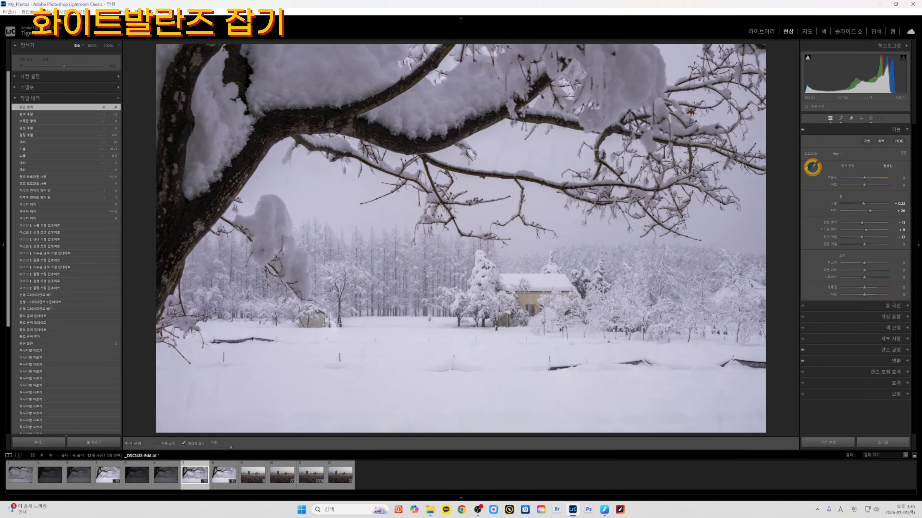
{"action": "left_click", "coordinate": [812, 167]}
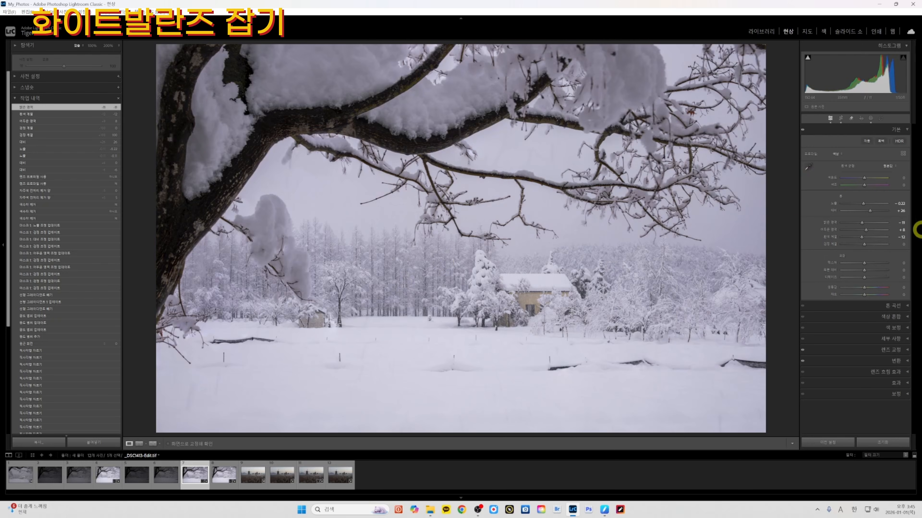
Step: Lower the white balance Tint to about -4 to reduce the magenta cast
{"action": "left_click", "coordinate": [902, 184]}
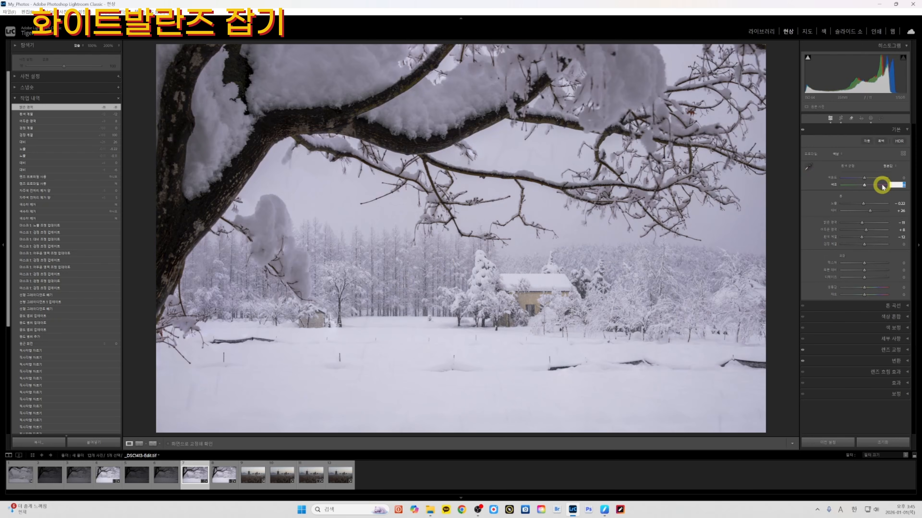
{"action": "key", "text": "Down"}
{"action": "key", "text": "Down"}
{"action": "key", "text": "Down"}
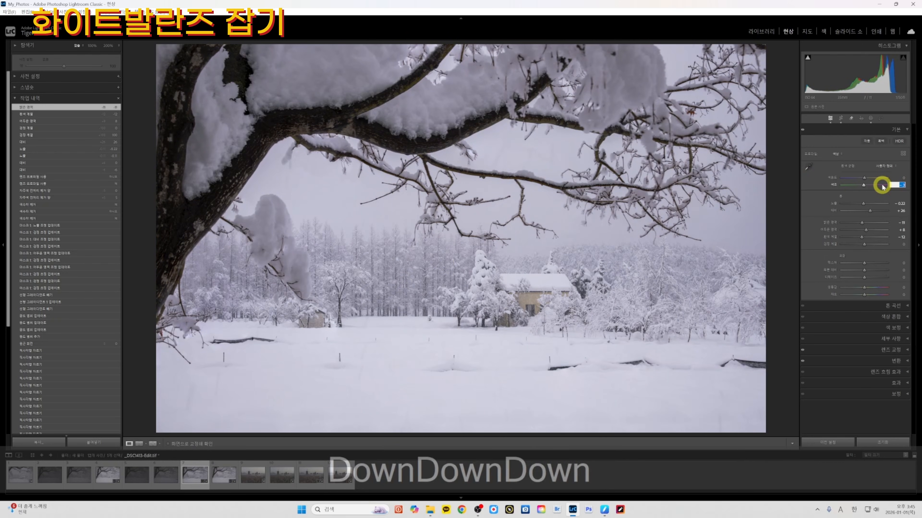
{"action": "key", "text": "Down"}
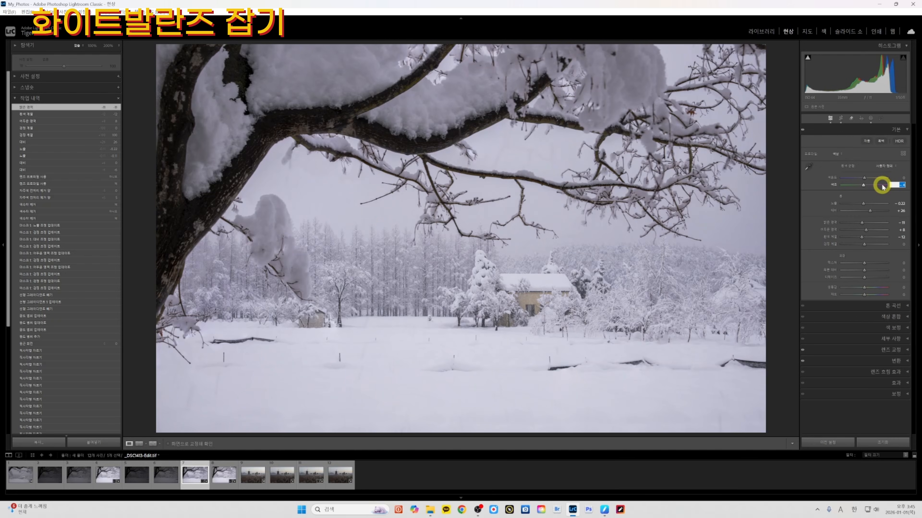
Step: Test cooler and warmer Temp values in single-unit increments and set Temp to +1
{"action": "left_click", "coordinate": [897, 177]}
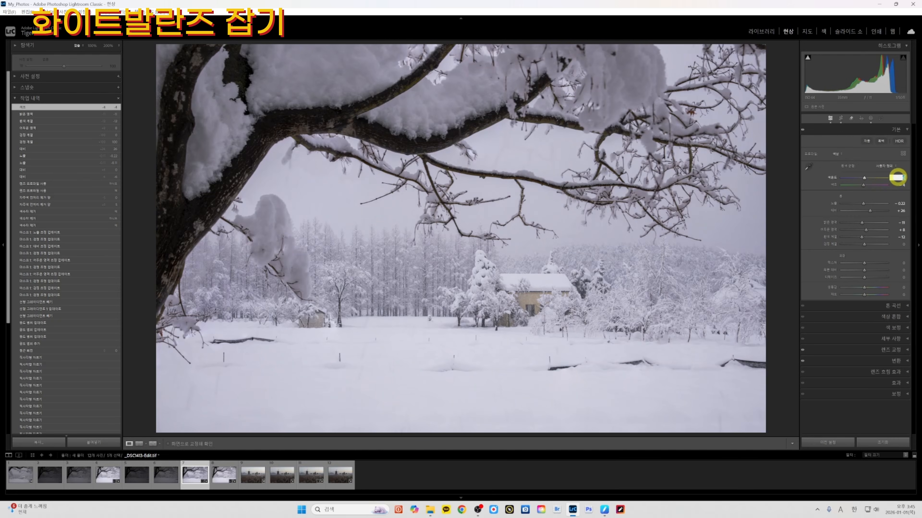
{"action": "key", "text": "Down"}
{"action": "key", "text": "Down"}
{"action": "key", "text": "Down"}
{"action": "key", "text": "Down"}
{"action": "key", "text": "Down"}
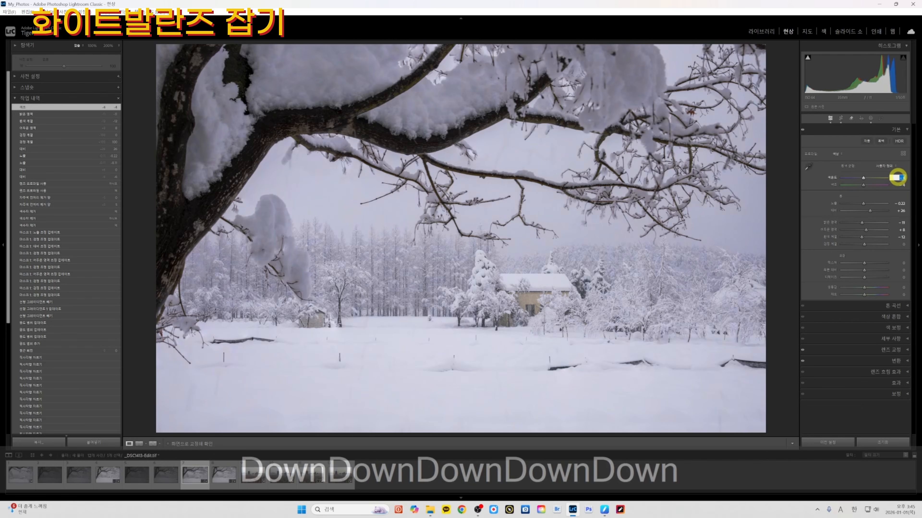
{"action": "key", "text": "Up"}
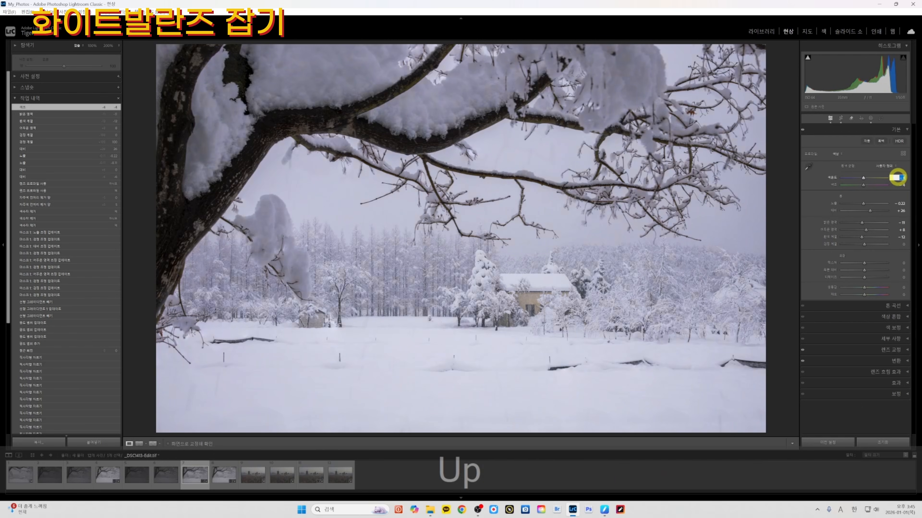
{"action": "key", "text": "Up"}
{"action": "key", "text": "Up"}
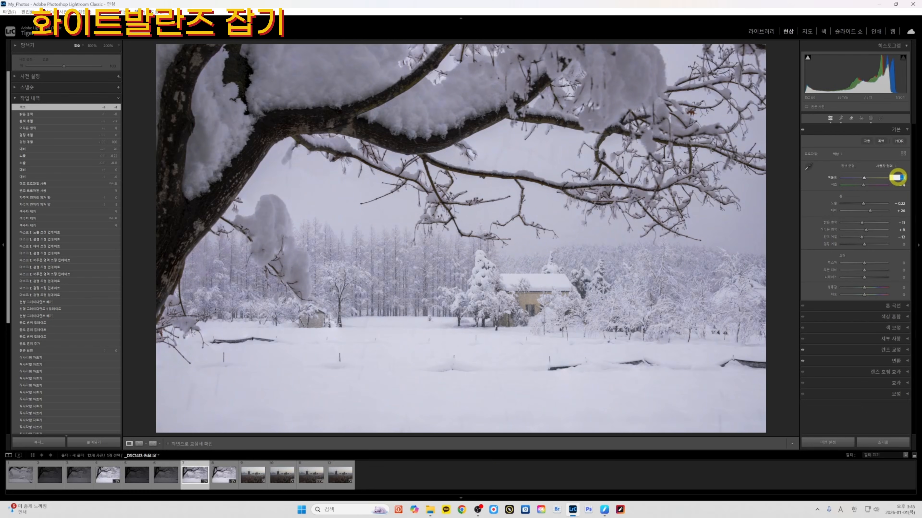
{"action": "key", "text": "Up"}
{"action": "key", "text": "Up"}
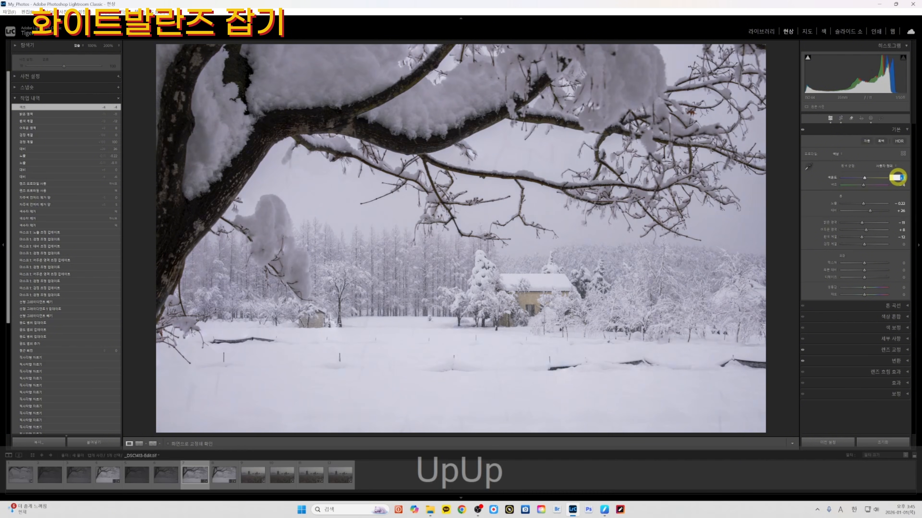
{"action": "key", "text": "Up"}
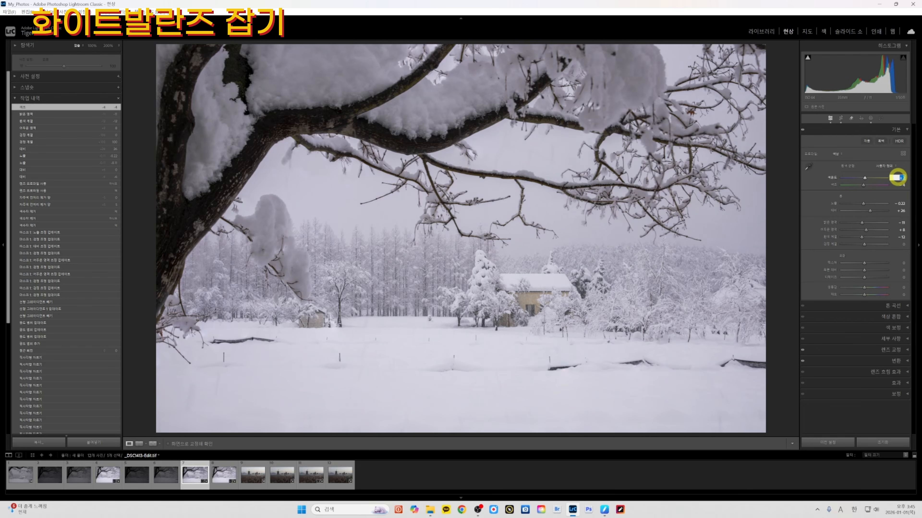
Step: Fine-tune the white balance in single-unit increments, keeping Temp at +1 and a slightly negative Tint
{"action": "key", "text": "Down"}
{"action": "key", "text": "Down"}
{"action": "key", "text": "Down"}
{"action": "key", "text": "Down"}
{"action": "key", "text": "Down"}
{"action": "key", "text": "Up"}
{"action": "key", "text": "Up"}
{"action": "key", "text": "Up"}
{"action": "key", "text": "Up"}
{"action": "key", "text": "Down"}
{"action": "key", "text": "Up"}
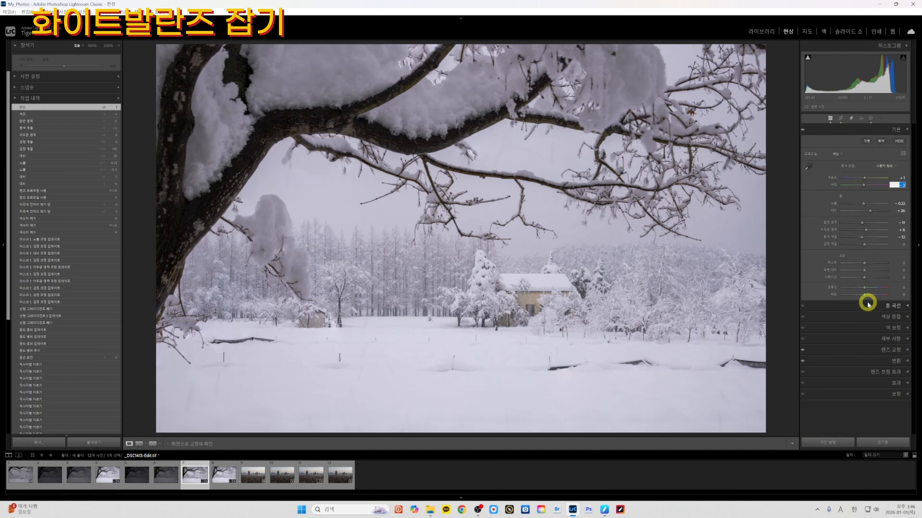
Step: Raise Vibrance temporarily to +69 to expose the colour cast, set Tint to -19, and reset Vibrance to 0
{"action": "left_click", "coordinate": [864, 289]}
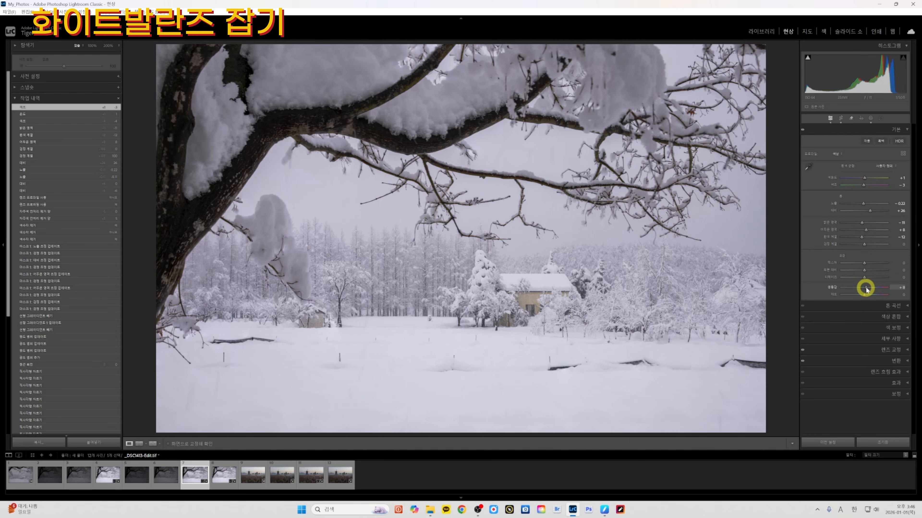
{"action": "left_click_drag", "start_coordinate": [866, 289], "coordinate": [879, 288]}
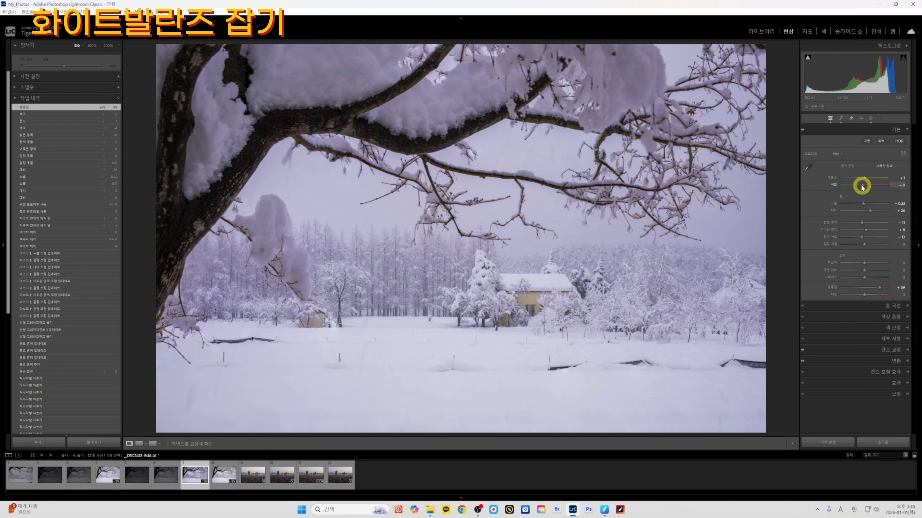
{"action": "left_click_drag", "start_coordinate": [860, 187], "coordinate": [859, 187]}
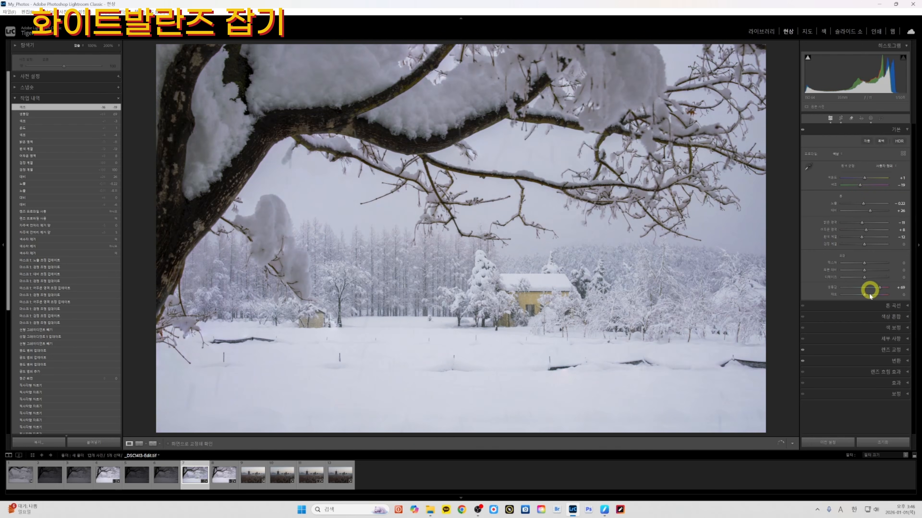
{"action": "double_click", "coordinate": [880, 288]}
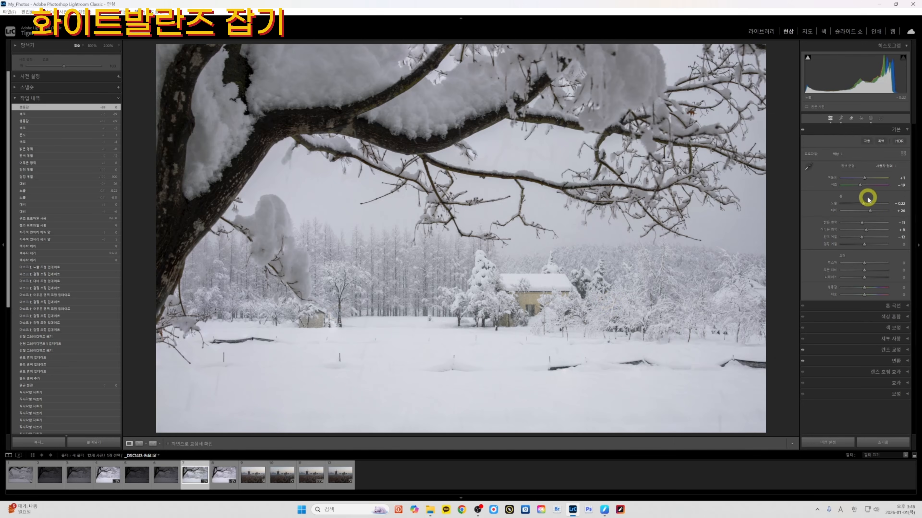
Step: Set the white balance Tint to -14
{"action": "left_click", "coordinate": [902, 185]}
{"action": "key", "text": "Up"}
{"action": "key", "text": "Up"}
{"action": "key", "text": "Up"}
{"action": "key", "text": "Up"}
{"action": "key", "text": "Up"}
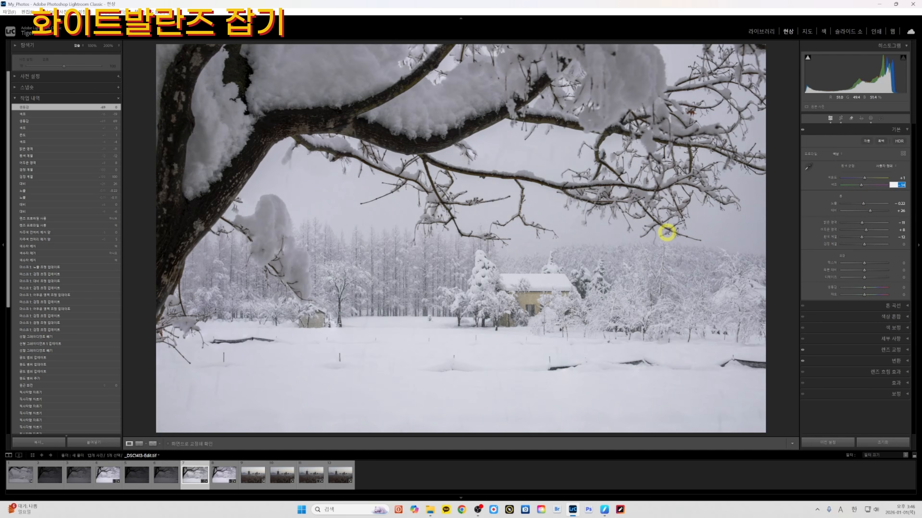
Step: Compare the photo with and without the Basic adjustments, leaving them enabled
{"action": "left_click", "coordinate": [802, 131]}
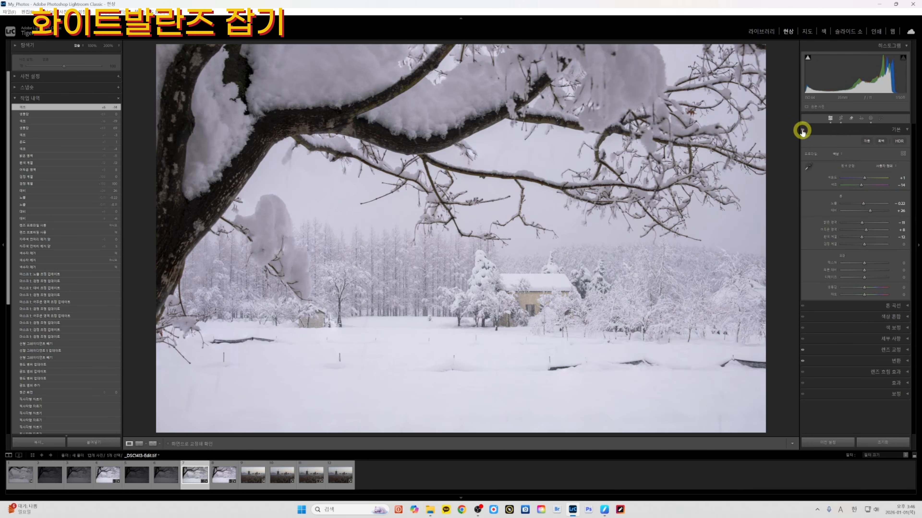
{"action": "left_click", "coordinate": [802, 131]}
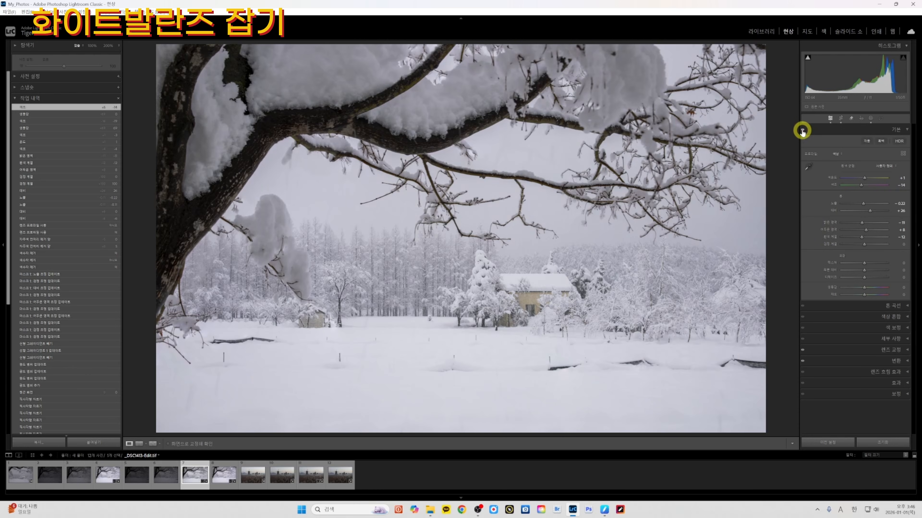
{"action": "left_click", "coordinate": [802, 131]}
{"action": "left_click", "coordinate": [802, 131]}
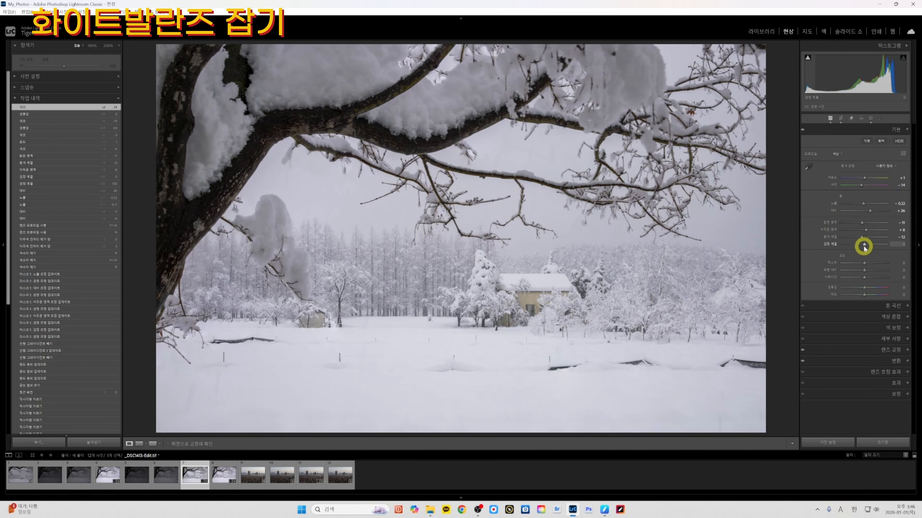
Step: Fine-tune the tone by setting Exposure to -0.12 and Blacks to -1
{"action": "left_click", "coordinate": [896, 204]}
{"action": "key", "text": "Up"}
{"action": "key", "text": "Down"}
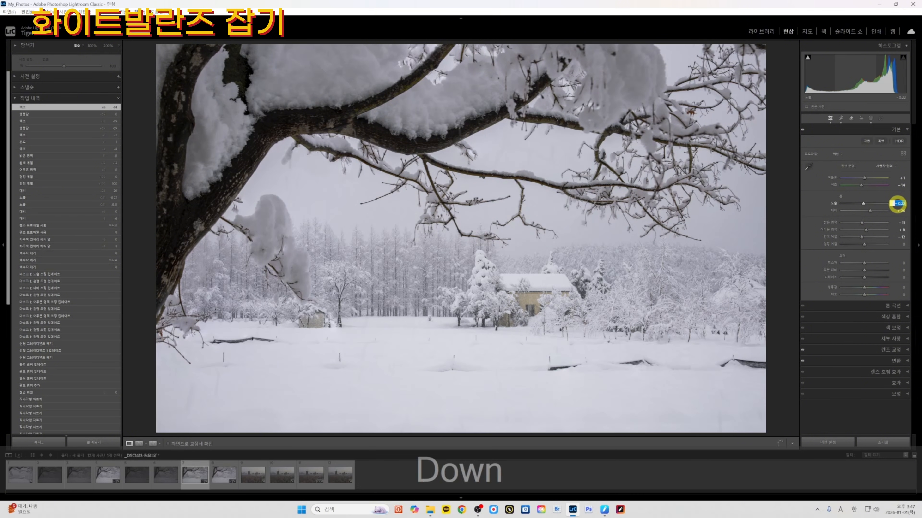
{"action": "key", "text": "Up"}
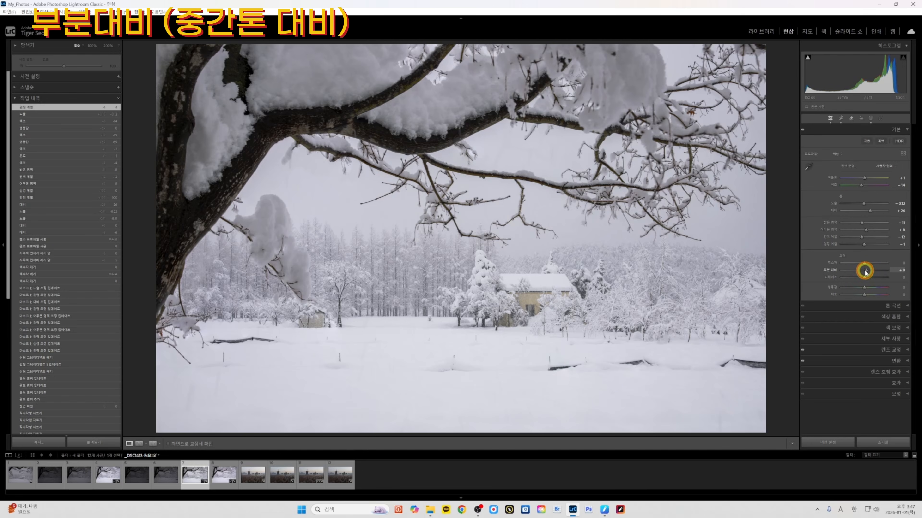
Step: Strengthen midtone contrast by setting Clarity to +18 and Dehaze to +16
{"action": "left_click_drag", "start_coordinate": [865, 272], "coordinate": [880, 272]}
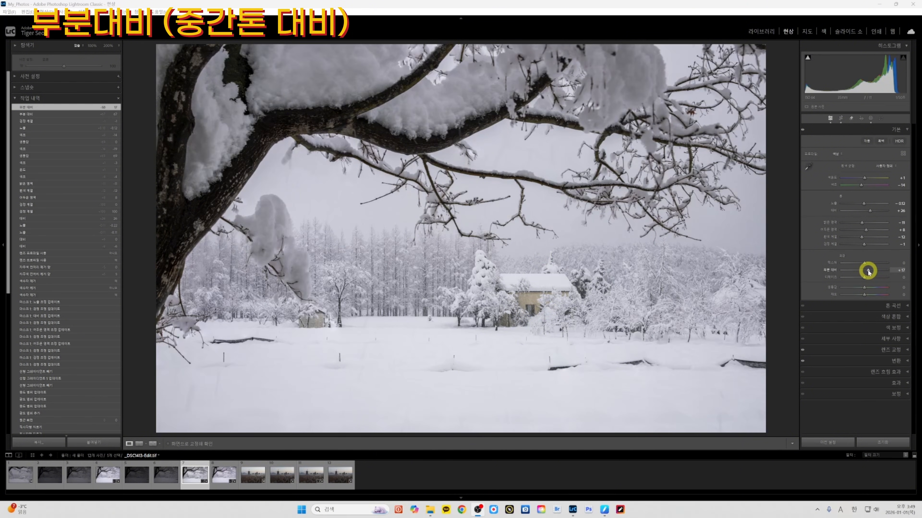
{"action": "left_click", "coordinate": [869, 272]}
{"action": "left_click_drag", "start_coordinate": [867, 272], "coordinate": [869, 272]}
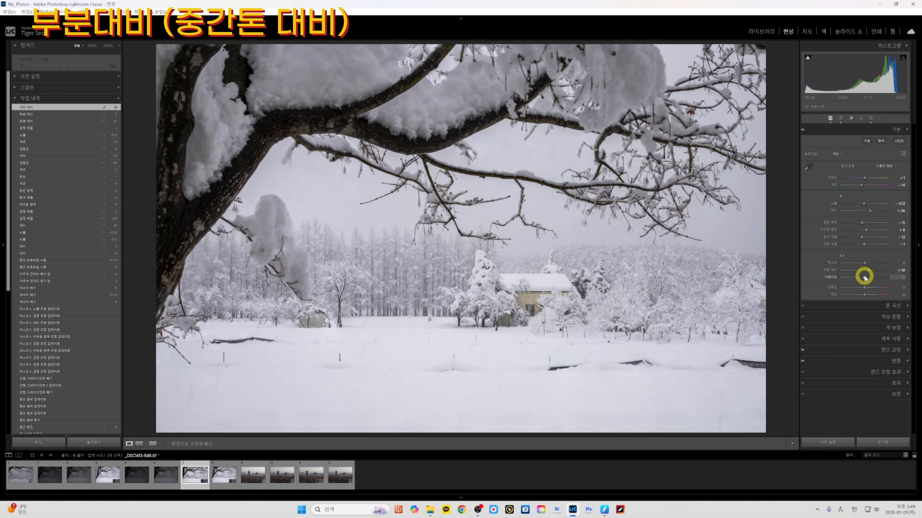
{"action": "left_click_drag", "start_coordinate": [867, 278], "coordinate": [869, 278]}
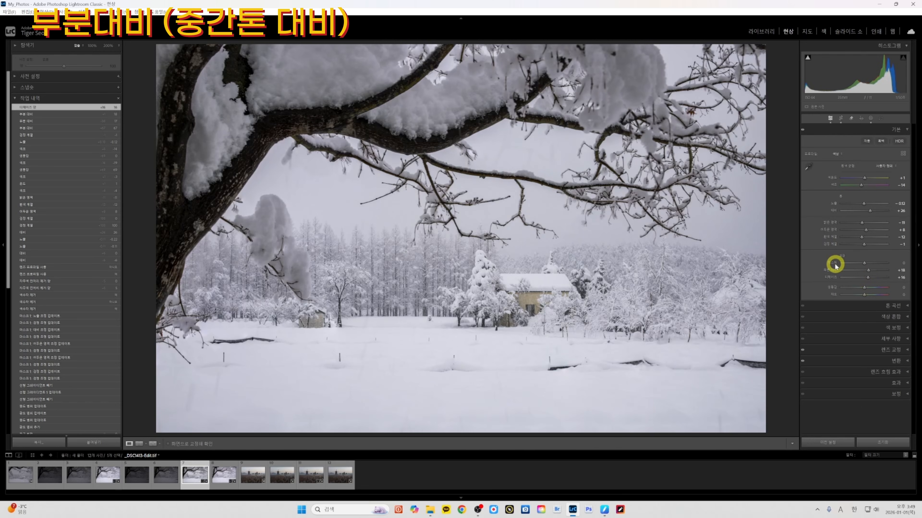
Step: Try Texture at -100 and at a strong positive value, resetting it to 0 after each test
{"action": "left_click_drag", "start_coordinate": [865, 264], "coordinate": [841, 262]}
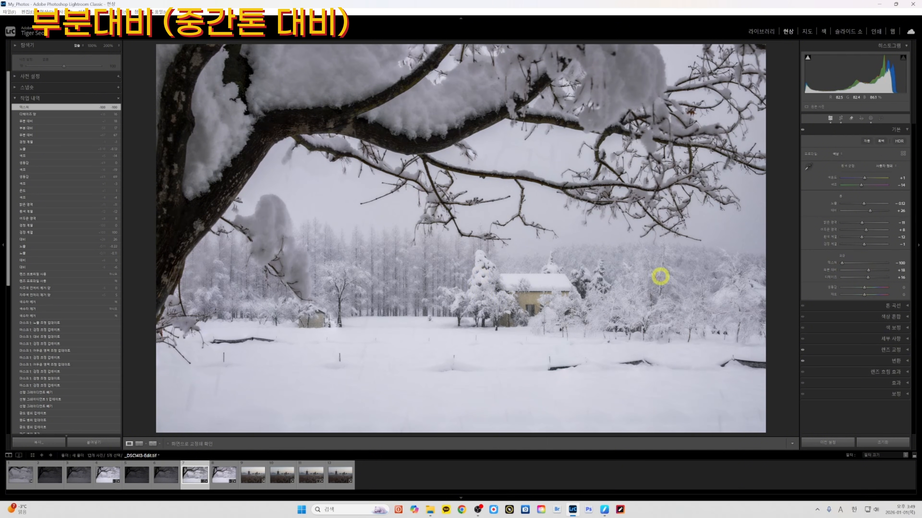
{"action": "double_click", "coordinate": [877, 259]}
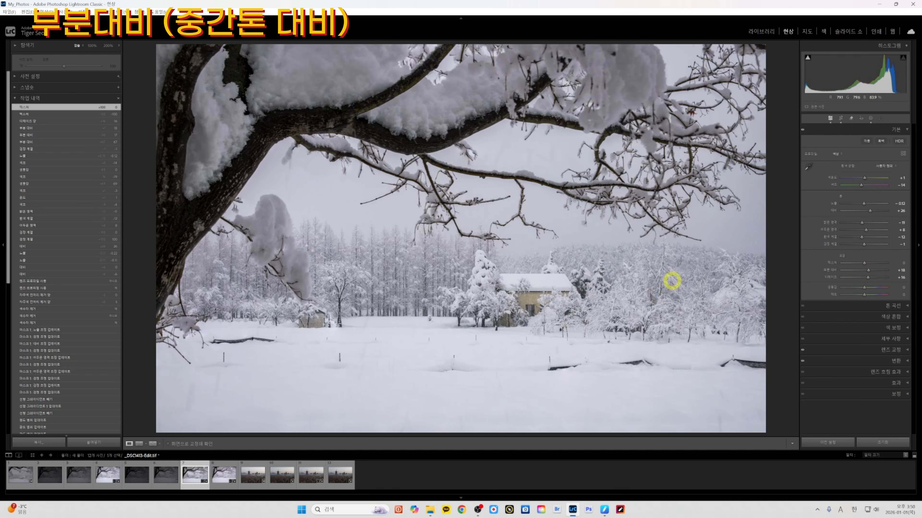
{"action": "left_click_drag", "start_coordinate": [864, 263], "coordinate": [876, 264]}
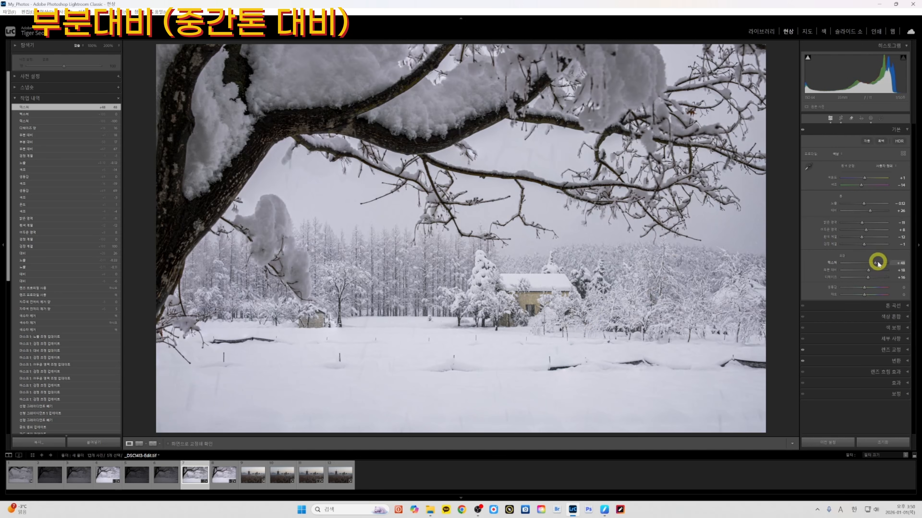
{"action": "double_click", "coordinate": [872, 263]}
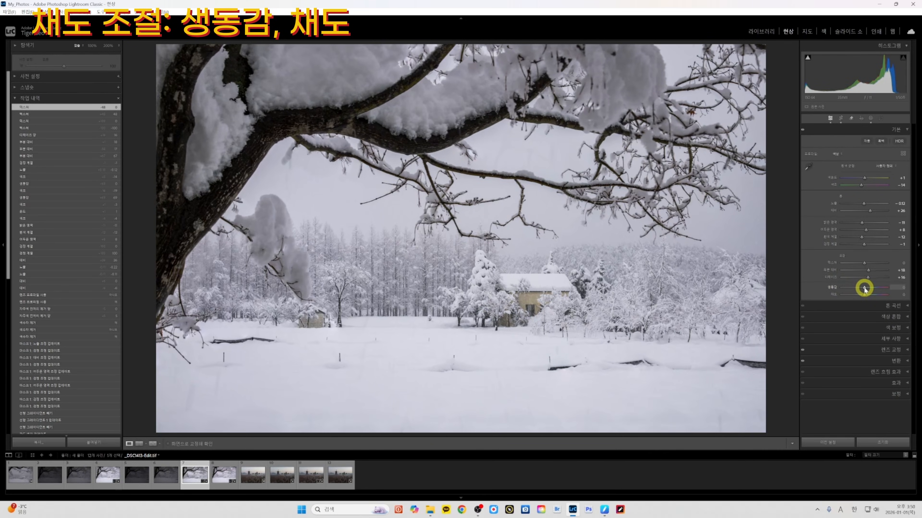
Step: Adjust the colour intensity by setting Vibrance to +3 and Saturation to +2
{"action": "mouse_move", "coordinate": [864, 288]}
{"action": "left_mouse_down"}
{"action": "mouse_move", "coordinate": [812, 301]}
{"action": "mouse_move", "coordinate": [862, 299]}
{"action": "left_mouse_up"}
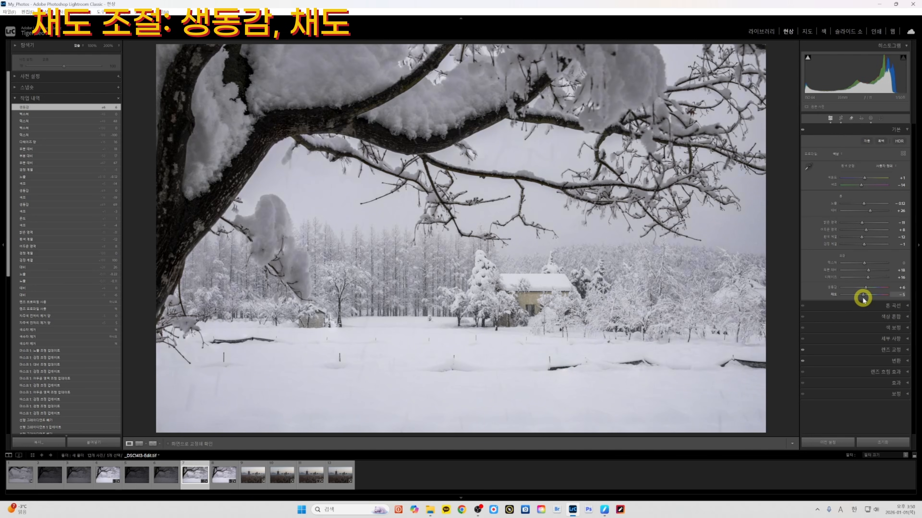
{"action": "mouse_move", "coordinate": [864, 300]}
{"action": "left_mouse_down"}
{"action": "mouse_move", "coordinate": [875, 295]}
{"action": "mouse_move", "coordinate": [866, 294]}
{"action": "left_mouse_up"}
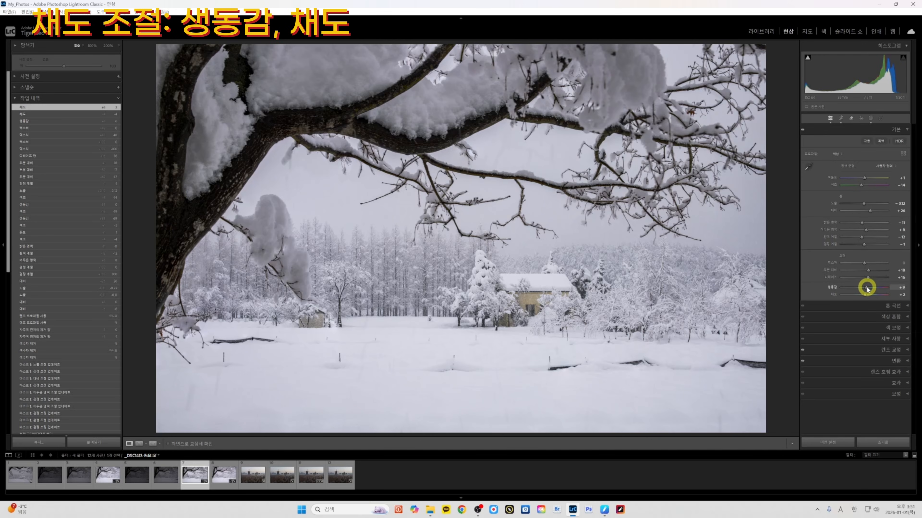
{"action": "left_click", "coordinate": [865, 289]}
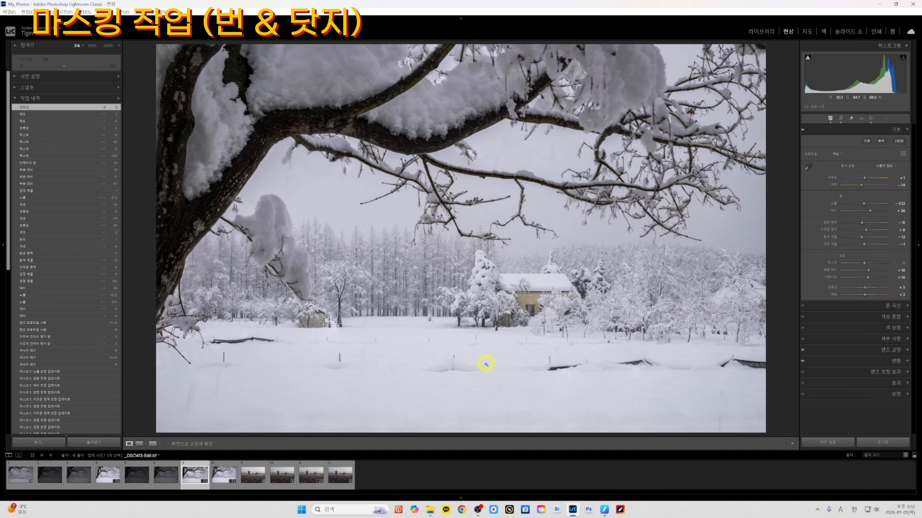
Step: Create a linear gradient mask rising from the photo's bottom edge over the snowy foreground and set its Exposure to -0.87
{"action": "left_click", "coordinate": [870, 119]}
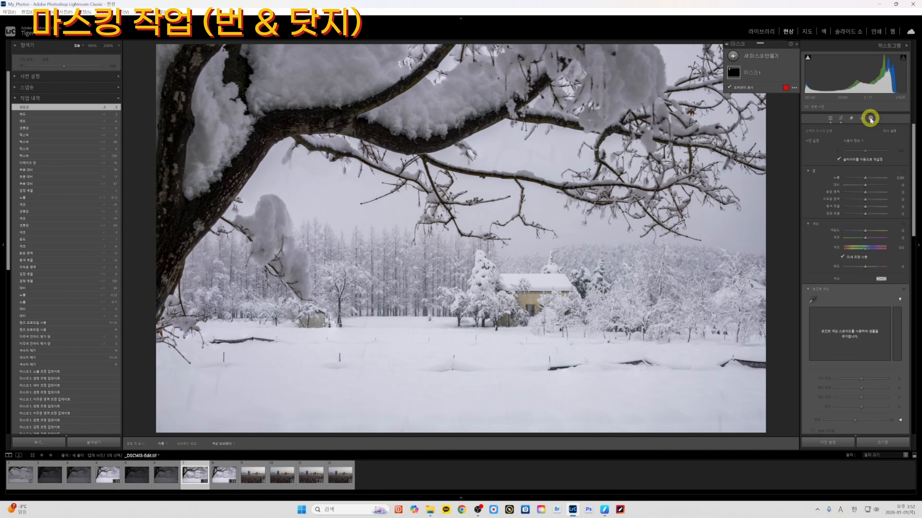
{"action": "left_click", "coordinate": [732, 56]}
{"action": "left_click", "coordinate": [772, 143]}
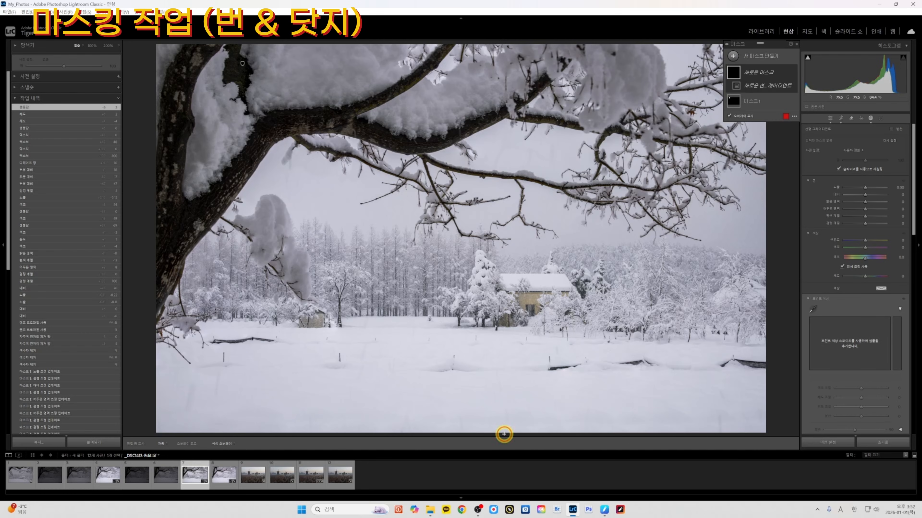
{"action": "left_click_drag", "start_coordinate": [504, 434], "coordinate": [507, 335]}
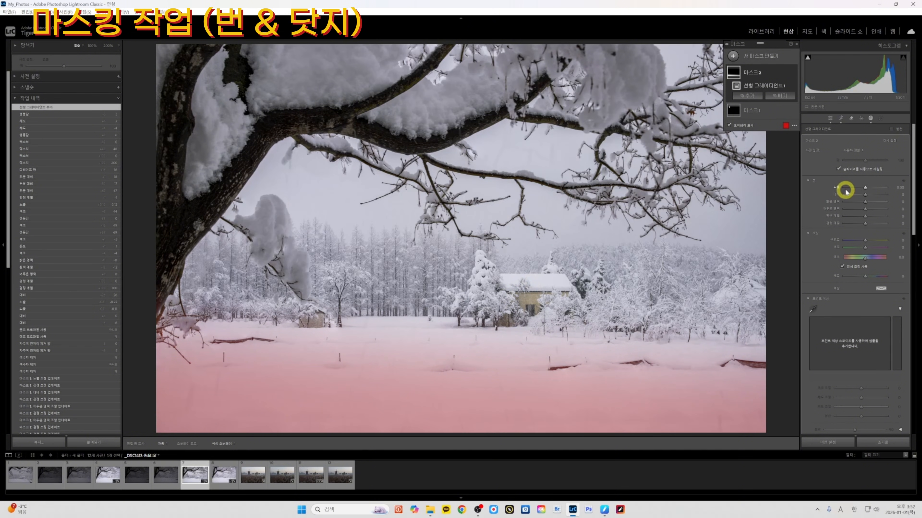
{"action": "left_click_drag", "start_coordinate": [865, 191], "coordinate": [860, 190]}
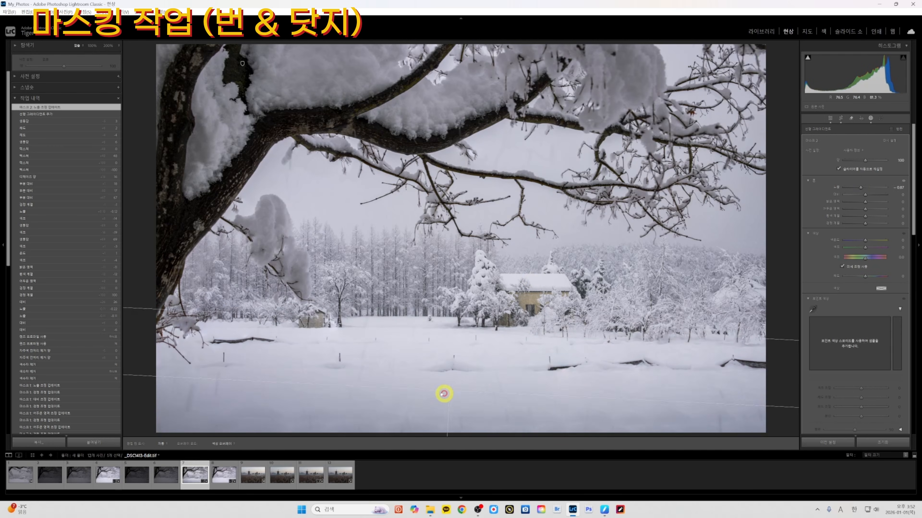
Step: Reposition the linear gradient over the foreground snow and tilt it so that it slopes down towards the right
{"action": "left_click_drag", "start_coordinate": [408, 432], "coordinate": [410, 370]}
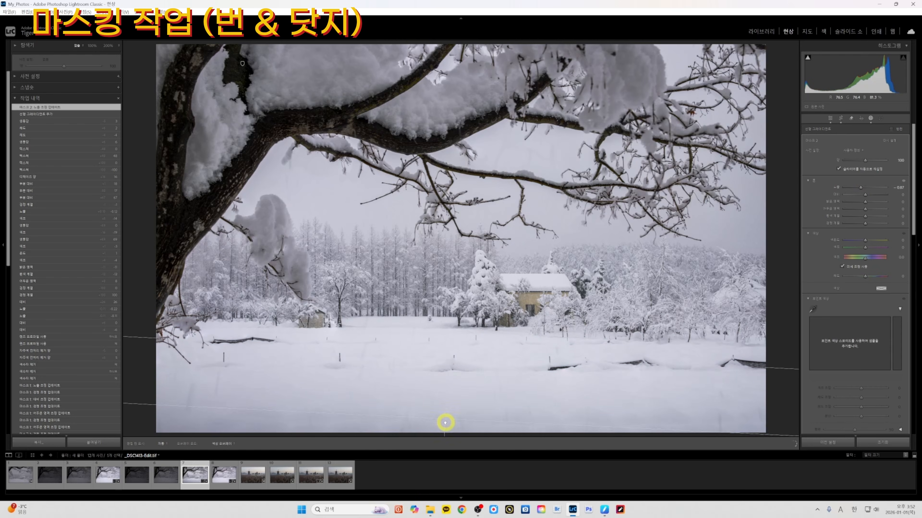
{"action": "left_click_drag", "start_coordinate": [443, 441], "coordinate": [457, 368]}
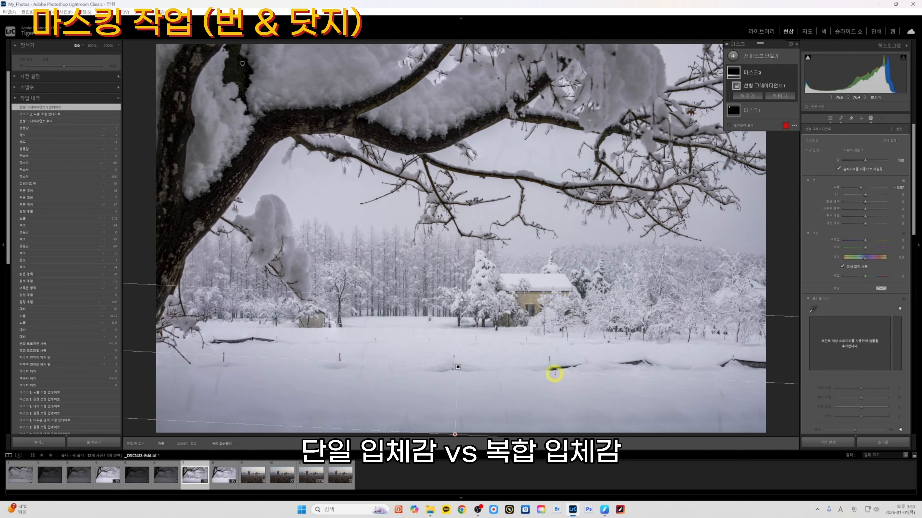
{"action": "left_click_drag", "start_coordinate": [673, 377], "coordinate": [678, 368]}
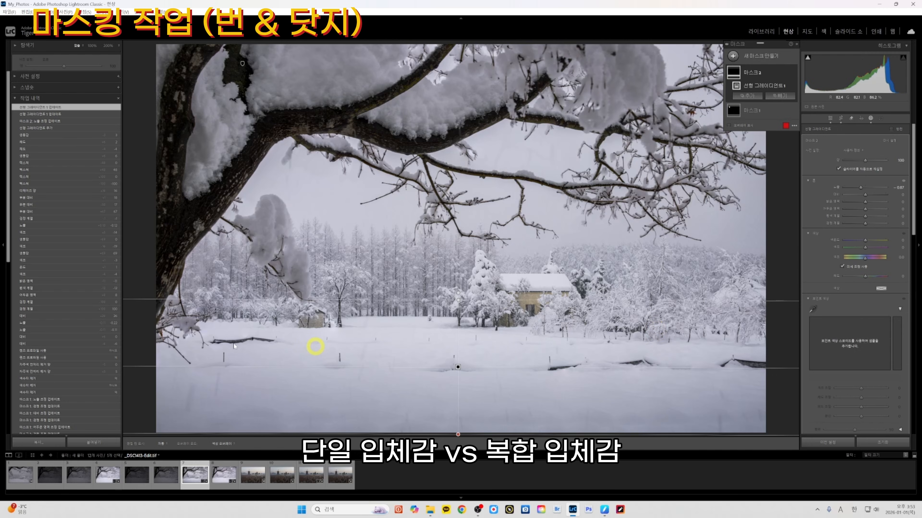
{"action": "left_click_drag", "start_coordinate": [470, 369], "coordinate": [471, 374]}
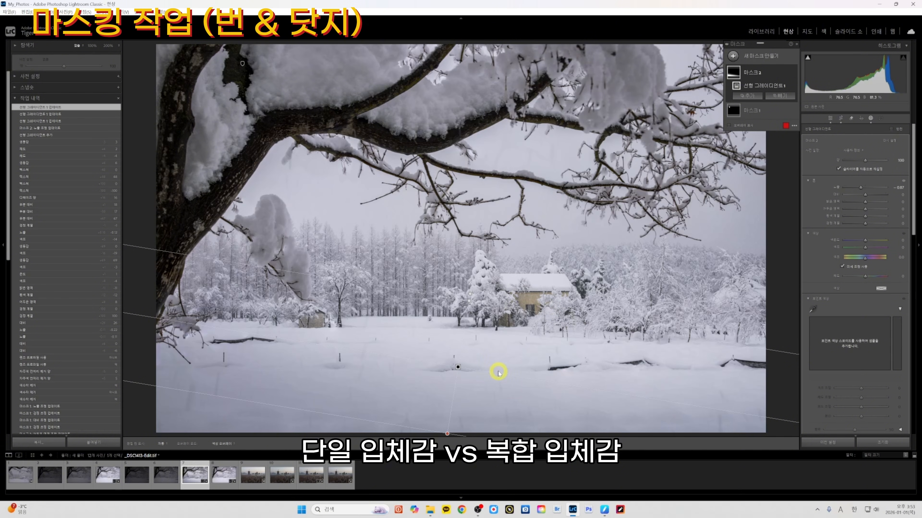
{"action": "mouse_move", "coordinate": [497, 376]}
{"action": "left_mouse_down"}
{"action": "mouse_move", "coordinate": [504, 381]}
{"action": "mouse_move", "coordinate": [490, 382]}
{"action": "left_mouse_up"}
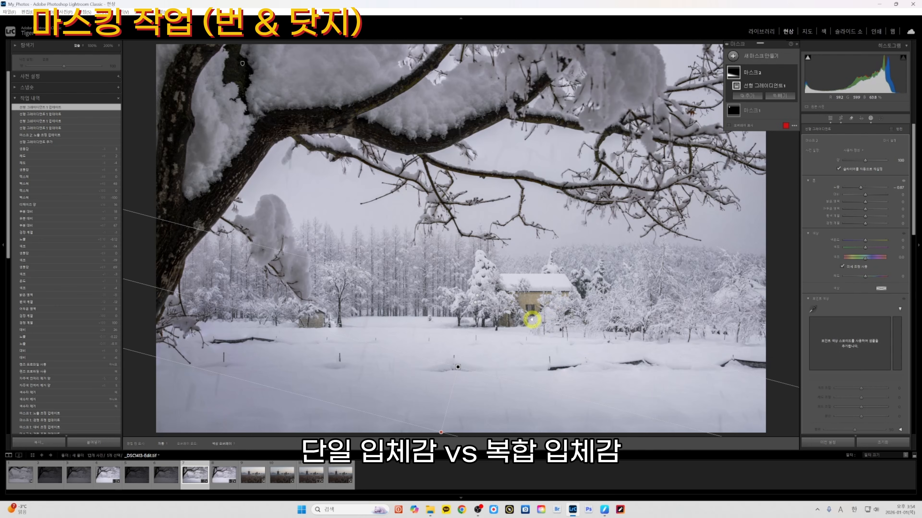
Step: Add a second linear gradient with the opposite tilt to the foreground mask and set the mask's Exposure to about -1.00
{"action": "mouse_move", "coordinate": [457, 367]}
{"action": "left_click", "coordinate": [748, 97]}
{"action": "left_click", "coordinate": [752, 185]}
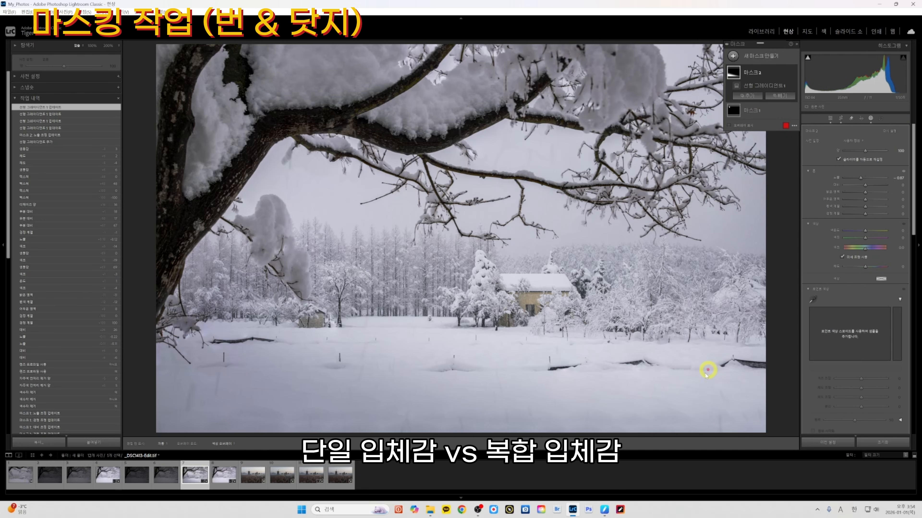
{"action": "left_click_drag", "start_coordinate": [706, 372], "coordinate": [618, 295]}
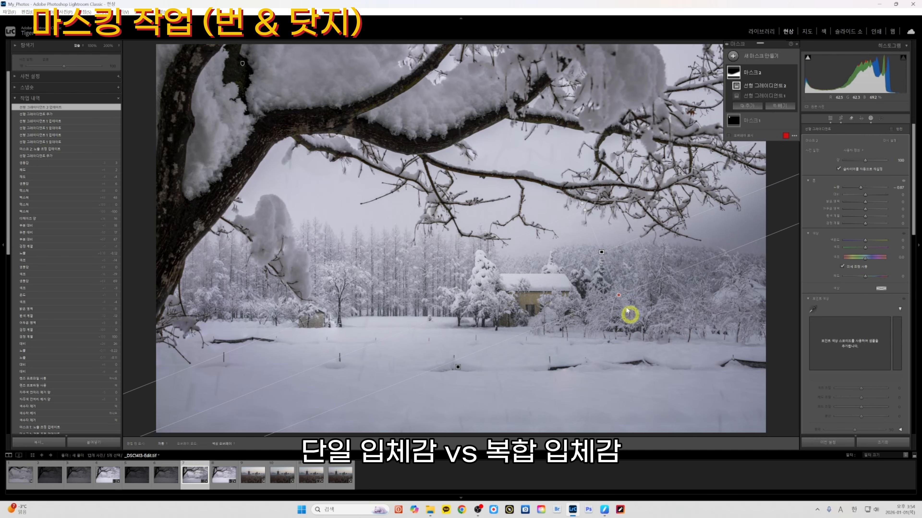
{"action": "left_click_drag", "start_coordinate": [602, 253], "coordinate": [597, 332]}
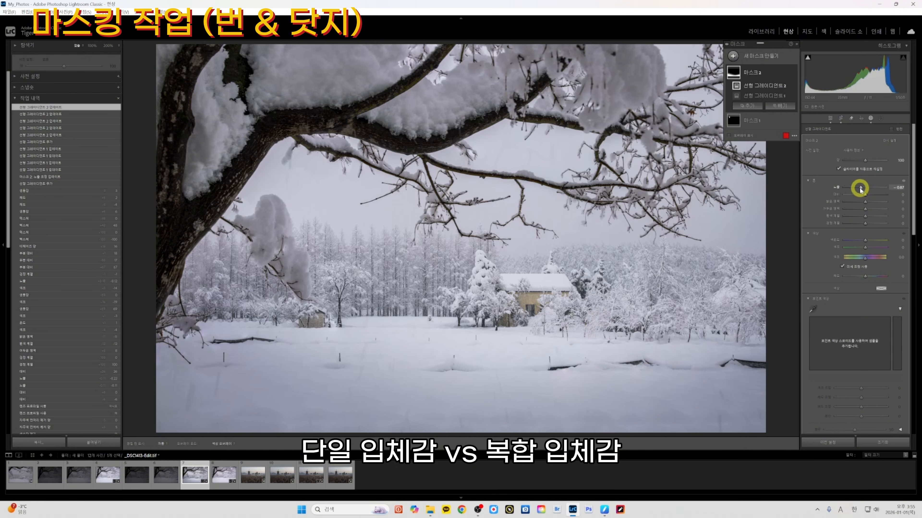
{"action": "left_click_drag", "start_coordinate": [860, 190], "coordinate": [863, 189]}
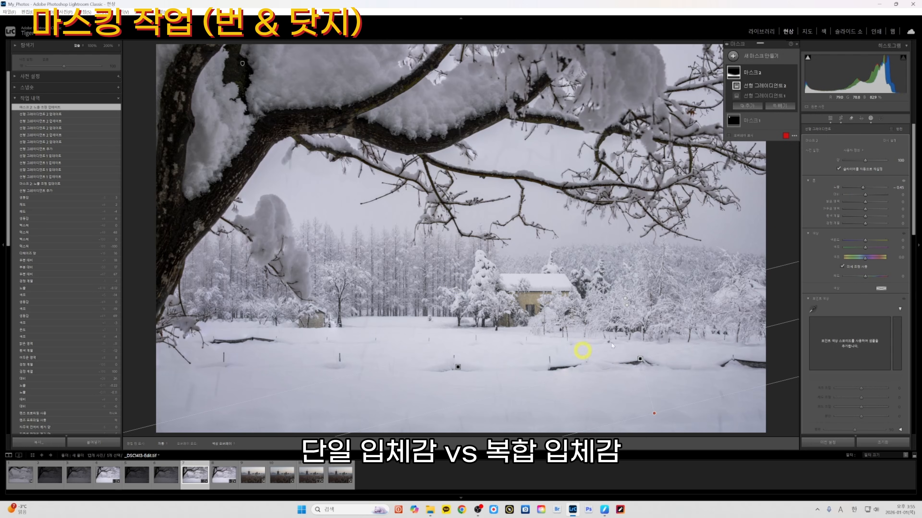
{"action": "left_click_drag", "start_coordinate": [862, 188], "coordinate": [860, 188]}
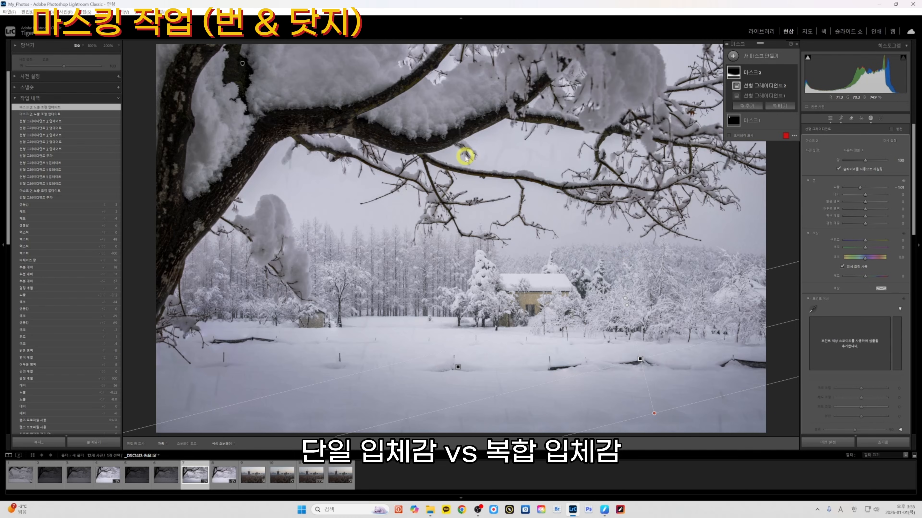
Step: Create a wide radial gradient mask around the house and midground trees with Feather 100, then narrow and flatten its ellipse
{"action": "left_click", "coordinate": [733, 55]}
{"action": "left_click", "coordinate": [771, 148]}
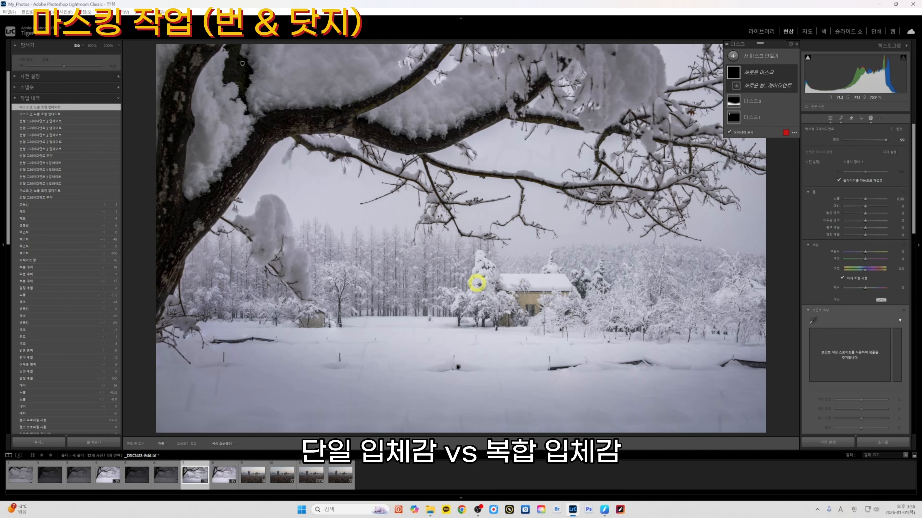
{"action": "left_click_drag", "start_coordinate": [476, 283], "coordinate": [744, 381]}
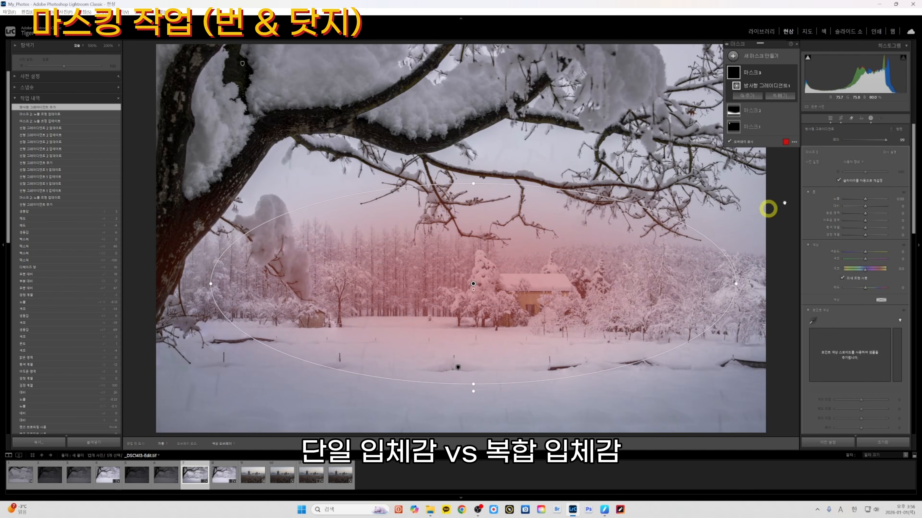
{"action": "left_click", "coordinate": [885, 139]}
{"action": "left_click_drag", "start_coordinate": [736, 283], "coordinate": [685, 284]}
{"action": "left_click_drag", "start_coordinate": [473, 183], "coordinate": [498, 203]}
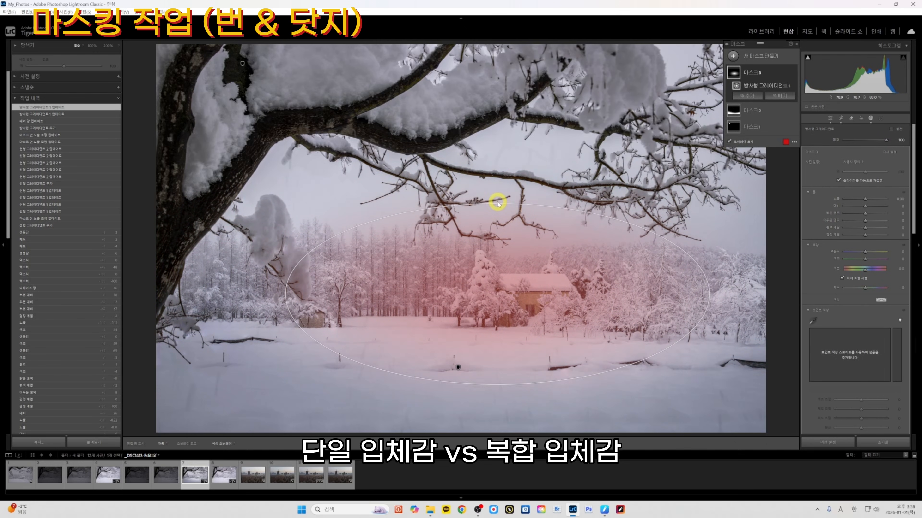
Step: Brighten the radial mask area with Exposure at 0.16 and raise its Clarity to about 16
{"action": "left_click_drag", "start_coordinate": [865, 200], "coordinate": [865, 201]}
{"action": "left_click_drag", "start_coordinate": [866, 200], "coordinate": [867, 199]}
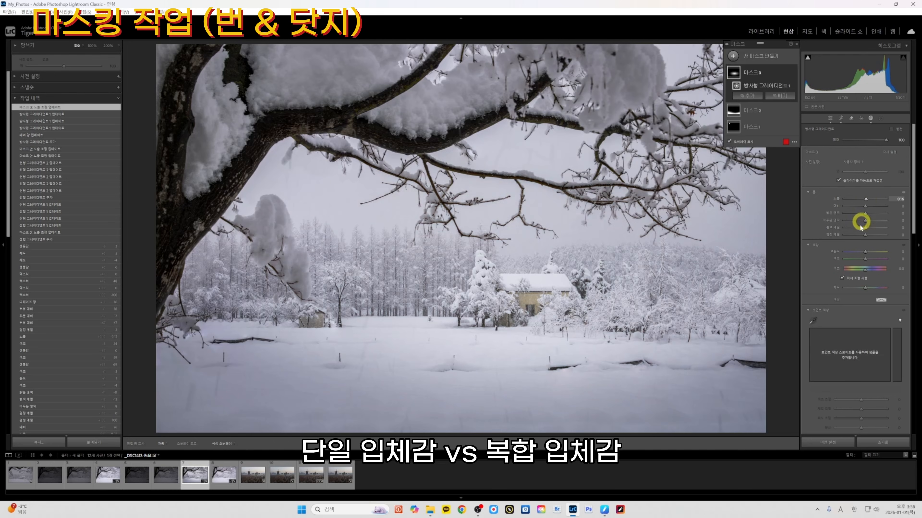
{"action": "scroll", "coordinate": [863, 324], "scroll_direction": "down", "scroll_amount": 7}
{"action": "left_click_drag", "start_coordinate": [865, 339], "coordinate": [872, 340]}
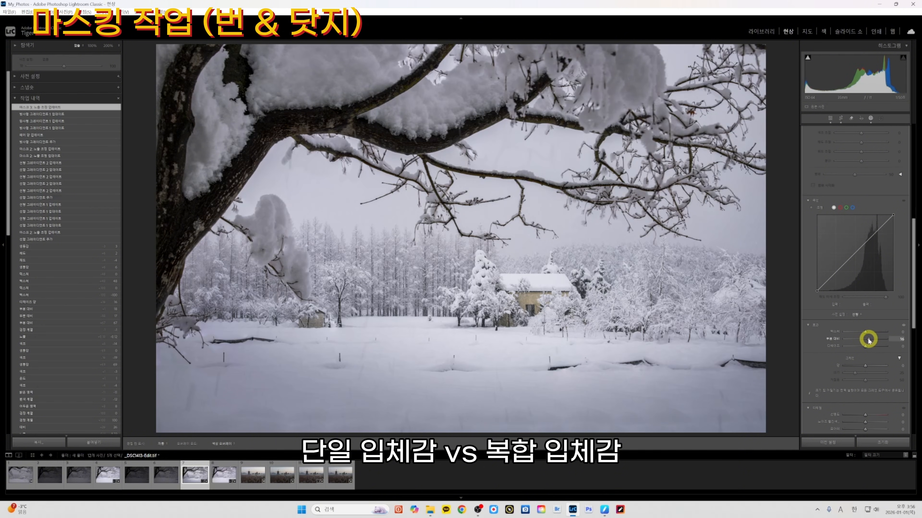
{"action": "left_click_drag", "start_coordinate": [869, 340], "coordinate": [868, 341]}
{"action": "scroll", "coordinate": [839, 237], "scroll_direction": "up", "scroll_amount": 7}
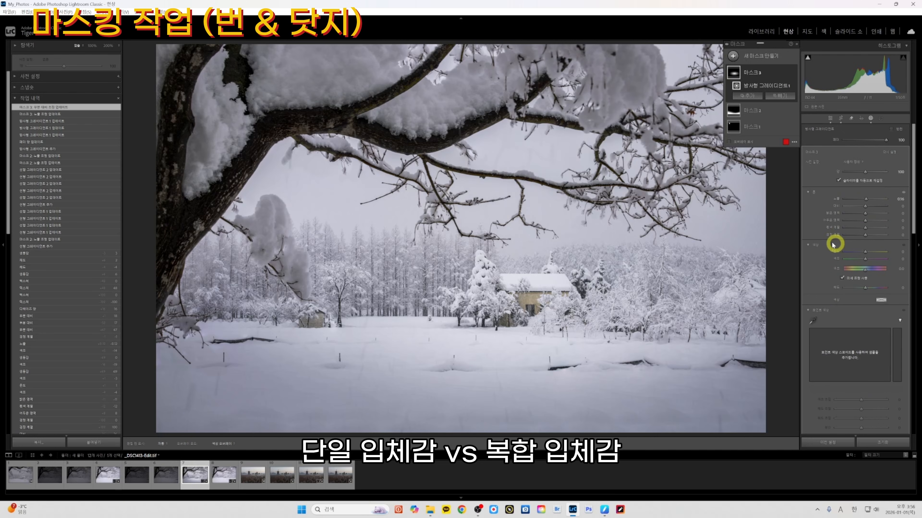
Step: Nudge the radial gradient slightly to the right toward the house and duplicate its mask
{"action": "left_click_drag", "start_coordinate": [866, 223], "coordinate": [866, 223]}
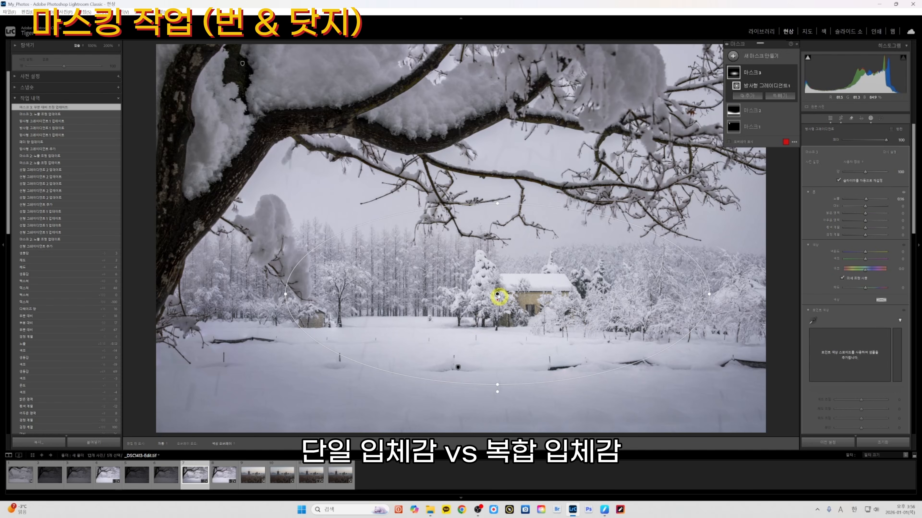
{"action": "mouse_move", "coordinate": [498, 296]}
{"action": "left_mouse_down"}
{"action": "mouse_move", "coordinate": [467, 323]}
{"action": "mouse_move", "coordinate": [439, 450]}
{"action": "mouse_move", "coordinate": [502, 289]}
{"action": "mouse_move", "coordinate": [506, 295]}
{"action": "left_mouse_up"}
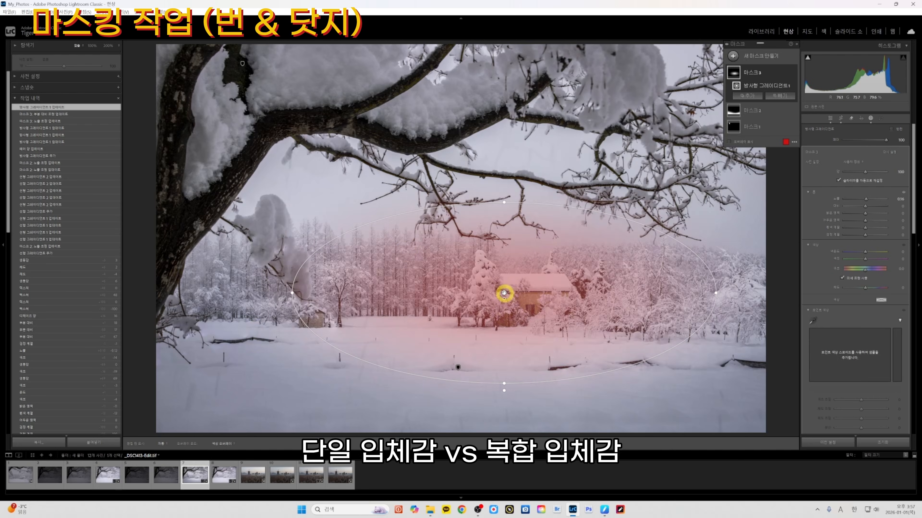
{"action": "right_click", "coordinate": [504, 293]}
{"action": "left_click", "coordinate": [544, 346]}
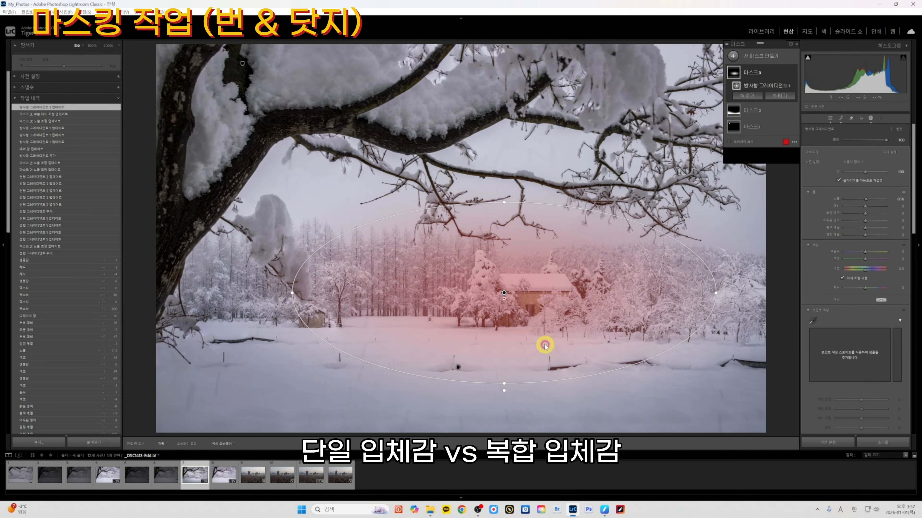
Step: Widen the duplicated radial gradient past the photo's right edge, invert it and shift it slightly up and to the left
{"action": "left_click_drag", "start_coordinate": [716, 293], "coordinate": [796, 293]}
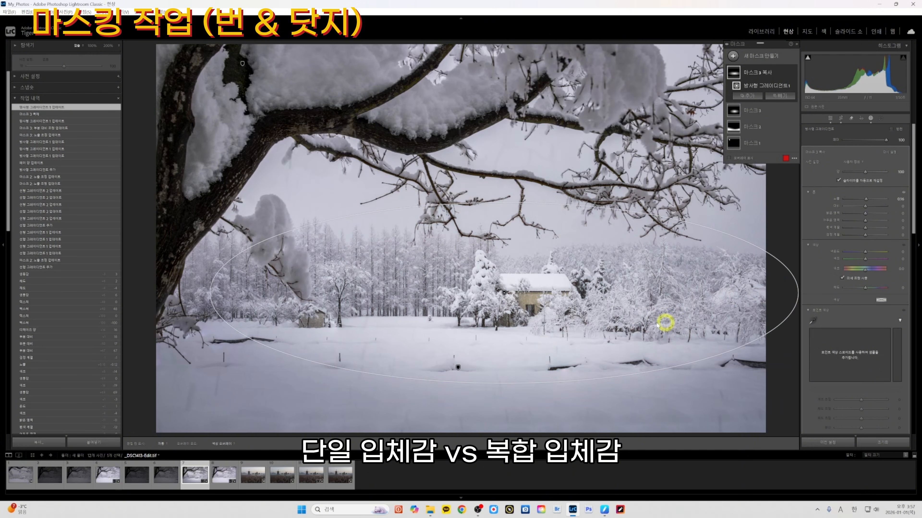
{"action": "left_click", "coordinate": [891, 130]}
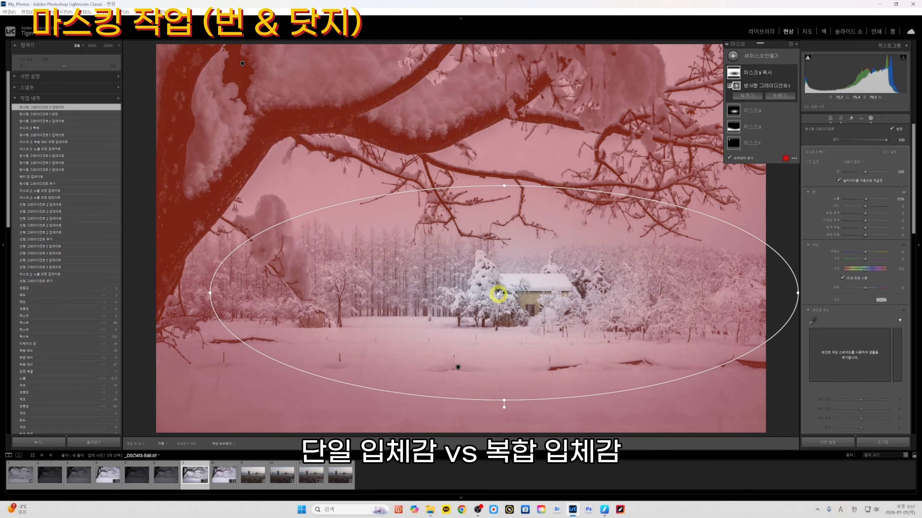
{"action": "left_click_drag", "start_coordinate": [499, 294], "coordinate": [471, 278]}
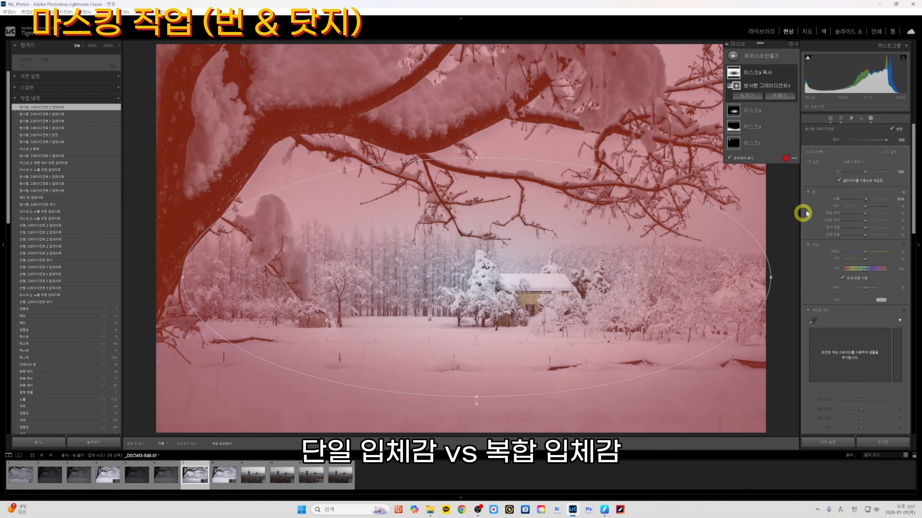
Step: Darken the inverted radial mask with a slightly negative Exposure and stretch its ellipse vertically beyond the photo's lower edge
{"action": "left_click_drag", "start_coordinate": [865, 199], "coordinate": [864, 199]}
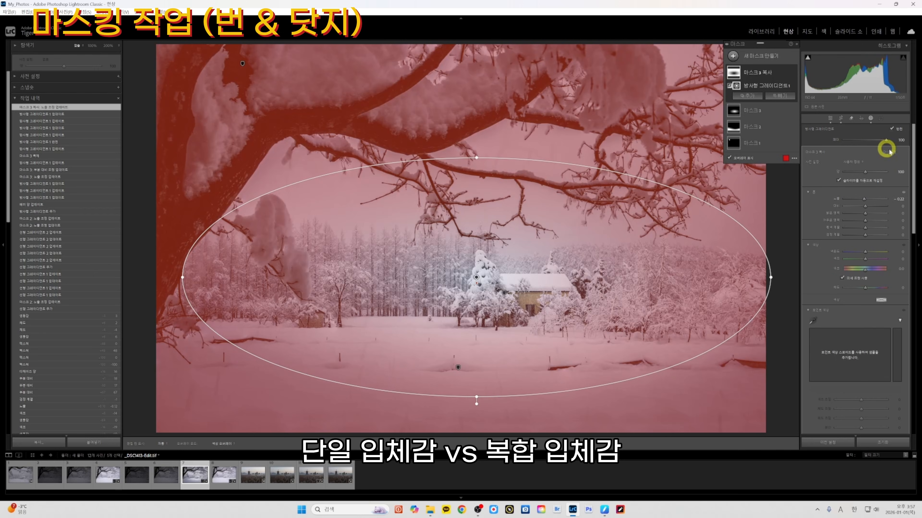
{"action": "key", "text": "o"}
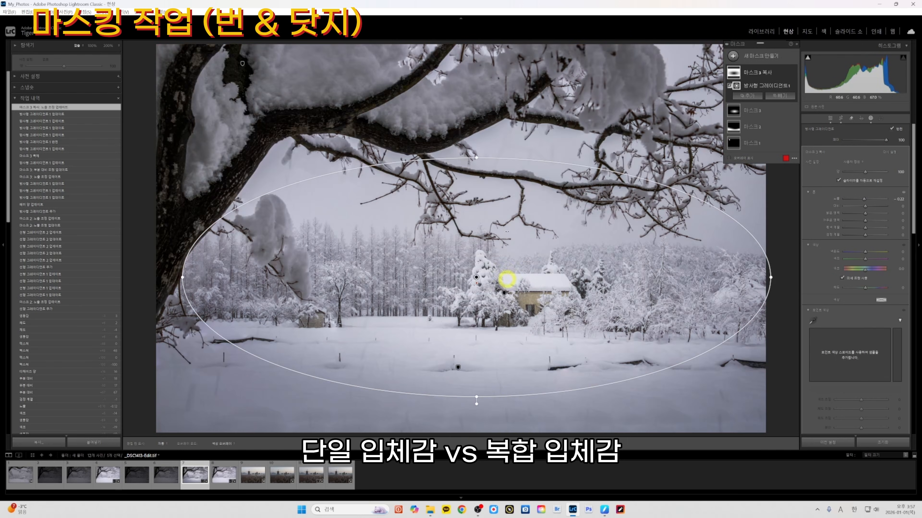
{"action": "left_click", "coordinate": [108, 46]}
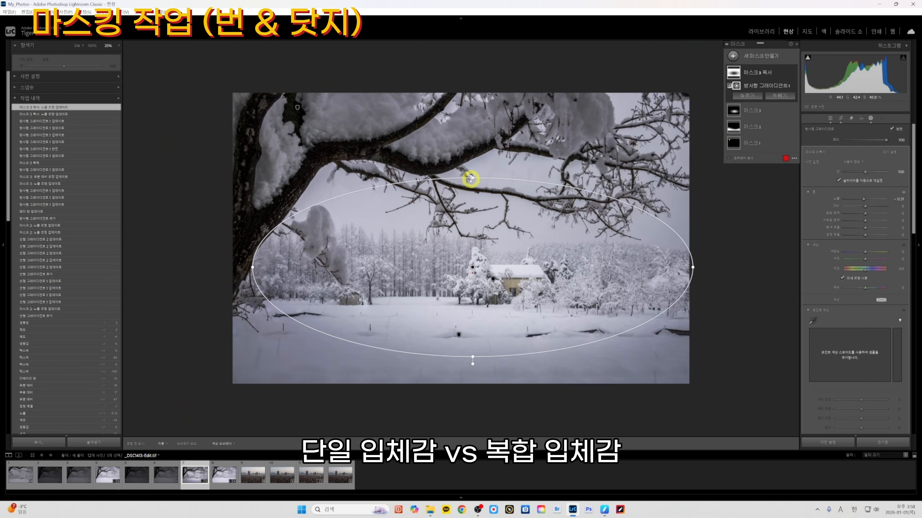
{"action": "left_click_drag", "start_coordinate": [470, 179], "coordinate": [471, 130]}
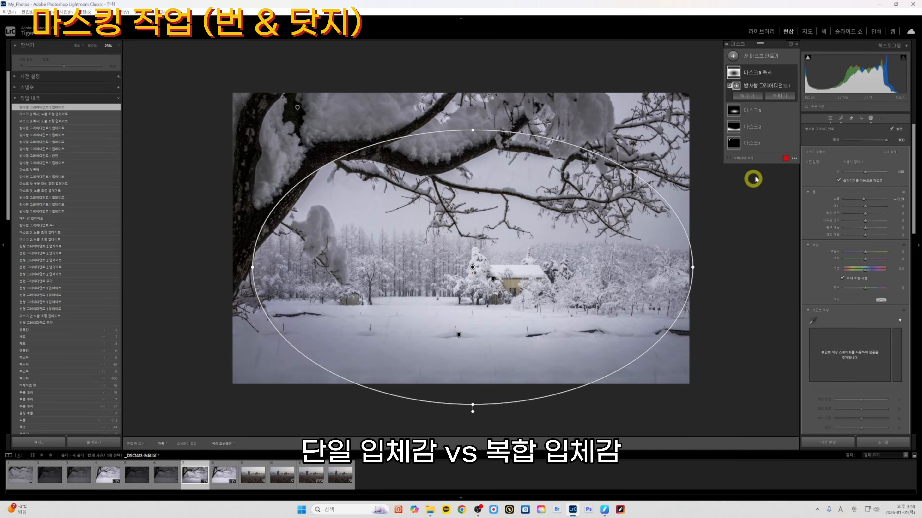
{"action": "left_click_drag", "start_coordinate": [864, 200], "coordinate": [864, 201]}
Step: Subtract an upward linear gradient over the foreground snow from the inverted radial mask and compare the photo with the mask off and on
{"action": "left_click", "coordinate": [786, 97]}
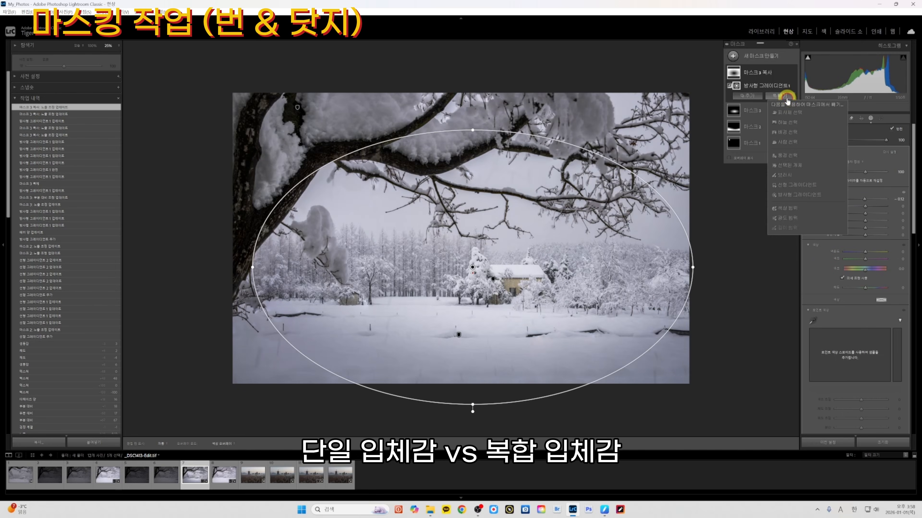
{"action": "left_click", "coordinate": [796, 185]}
{"action": "left_click_drag", "start_coordinate": [457, 399], "coordinate": [460, 290]}
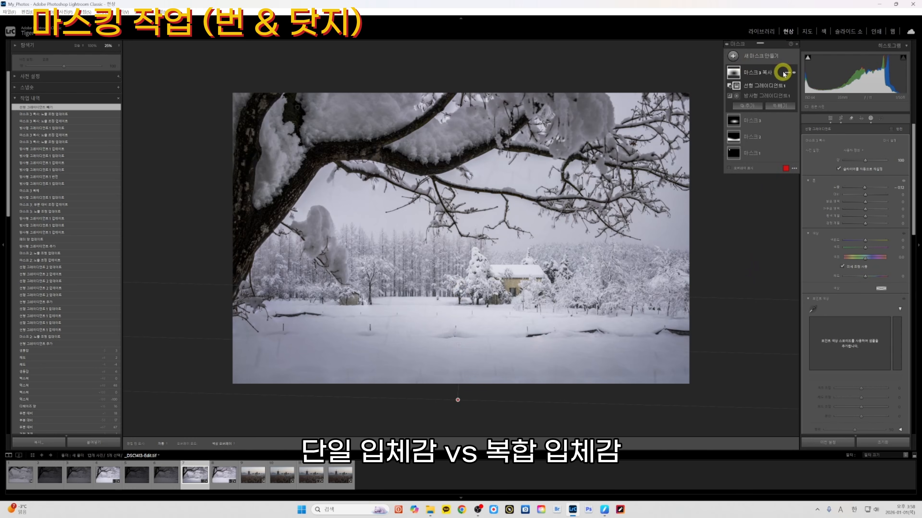
{"action": "left_click", "coordinate": [793, 73]}
{"action": "left_click", "coordinate": [793, 73]}
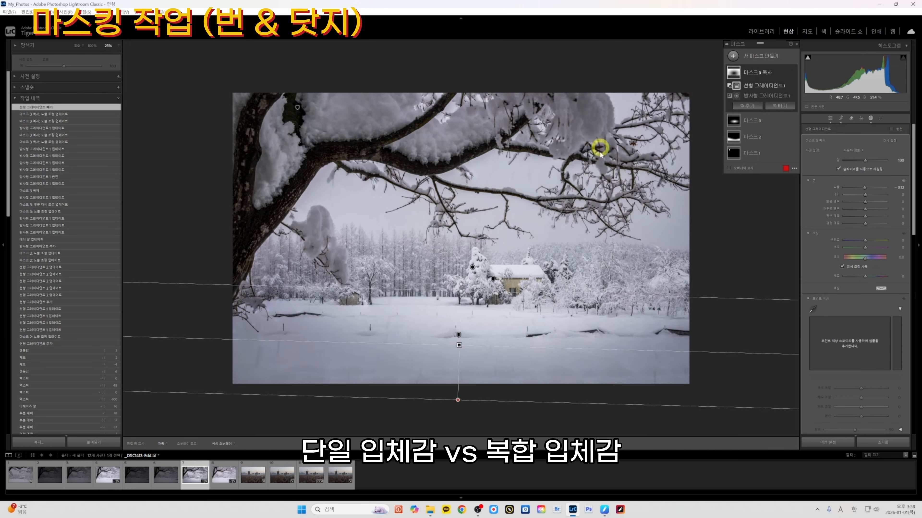
Step: Subtract a second linear gradient from the same mask, running down from above the photo over the upper branches
{"action": "left_click", "coordinate": [780, 105]}
{"action": "left_click", "coordinate": [800, 198]}
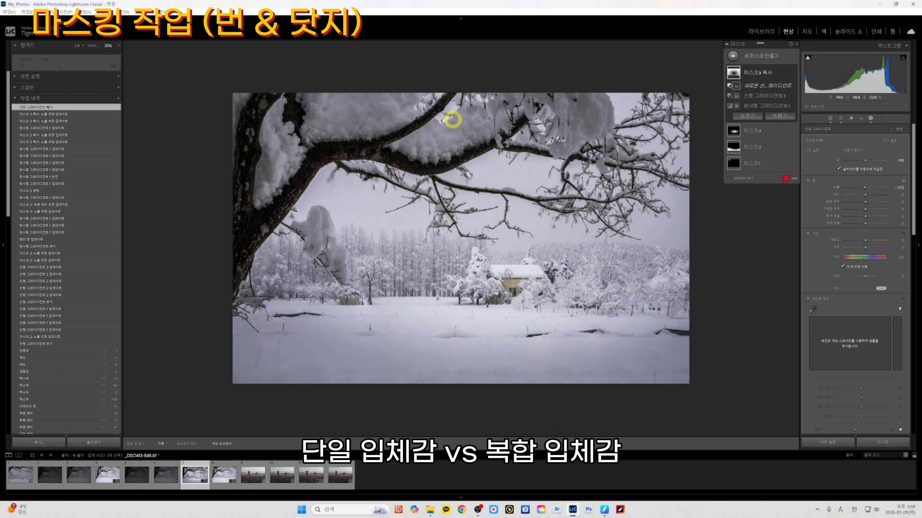
{"action": "left_click_drag", "start_coordinate": [519, 78], "coordinate": [515, 155]}
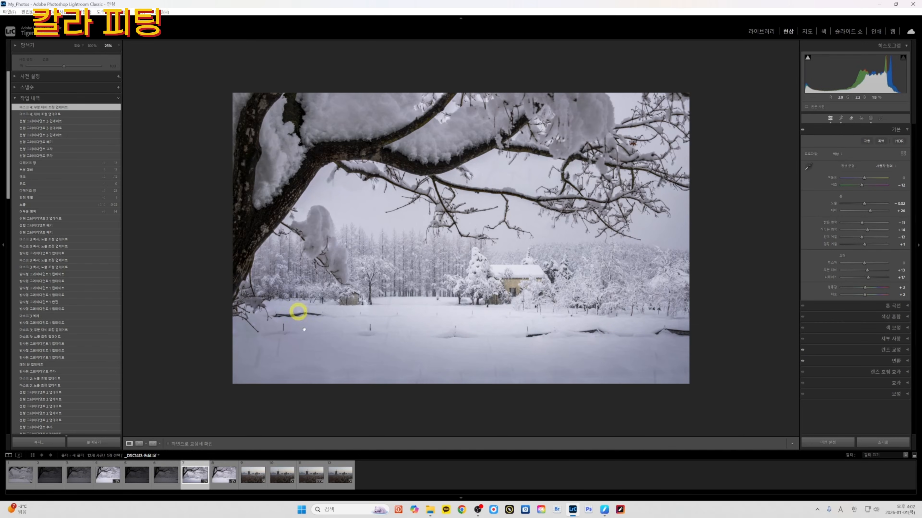
Step: Compare with the unedited photo and fine-tune the white balance to Temp -2 and Tint -4
{"action": "key", "text": "backslash"}
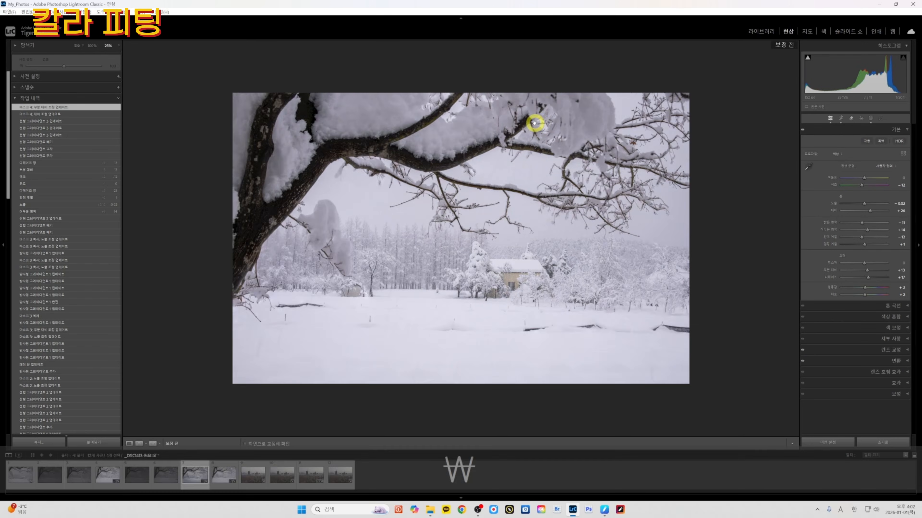
{"action": "key", "text": "backslash"}
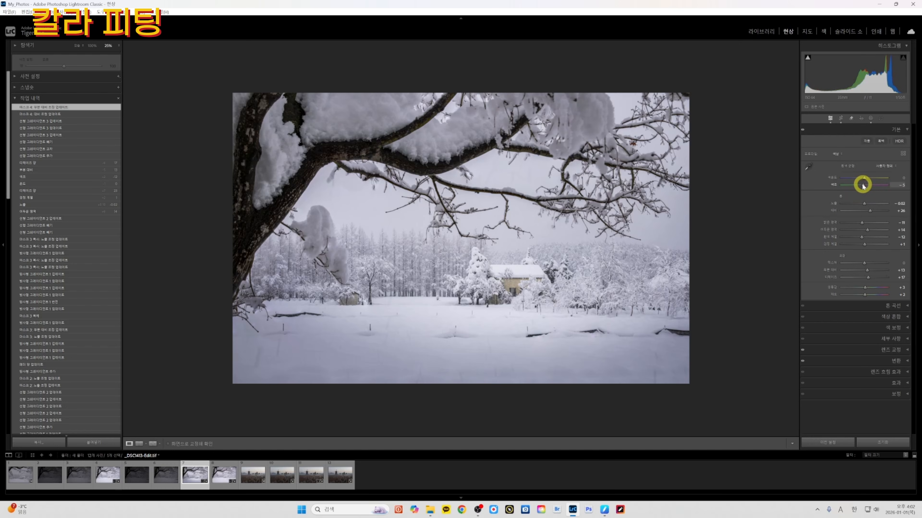
{"action": "left_click_drag", "start_coordinate": [865, 186], "coordinate": [864, 178]}
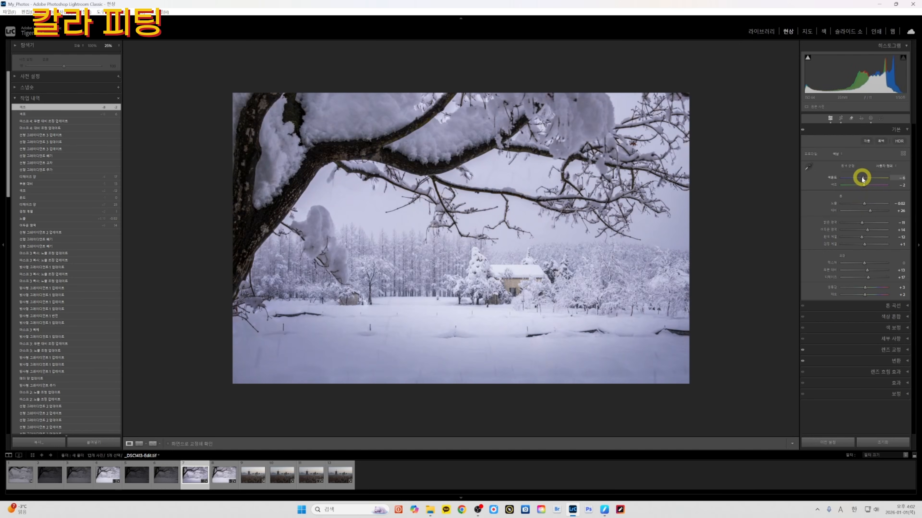
{"action": "left_click", "coordinate": [900, 185]}
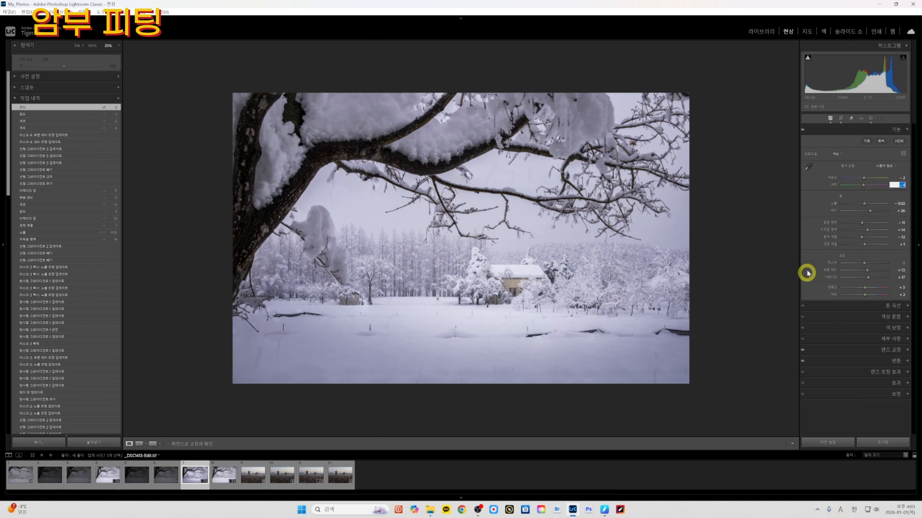
Step: Create a luminance range mask that selects the dark tones of the tree trunk and branches
{"action": "left_click", "coordinate": [870, 118]}
{"action": "key", "text": "shift+q"}
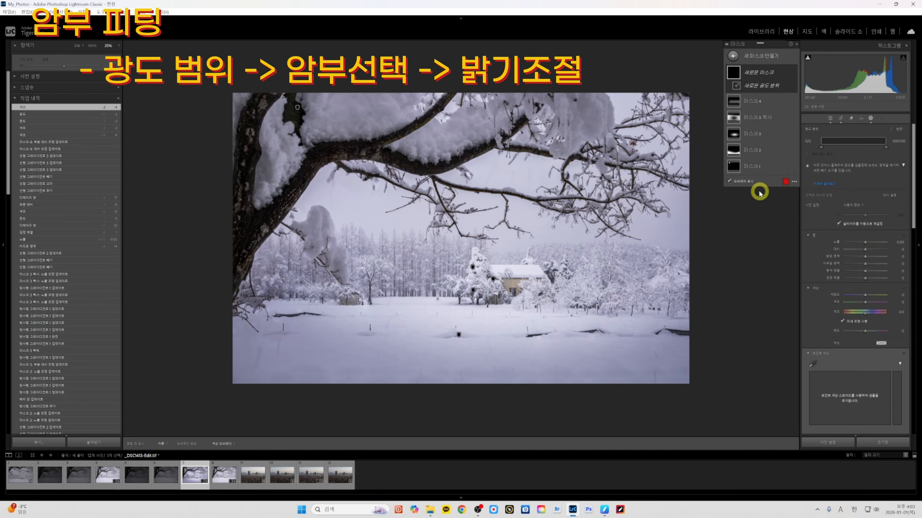
{"action": "left_click", "coordinate": [340, 252]}
Step: Fine-tune the Exposure of the luminance range mask in small steps, brightening it first and then darkening it
{"action": "left_click", "coordinate": [836, 242]}
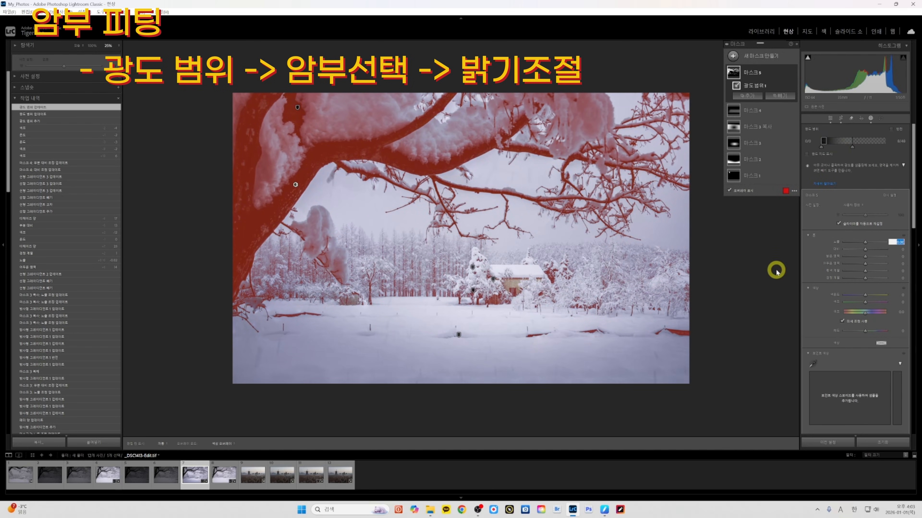
{"action": "key", "text": "Up"}
{"action": "key", "text": "Up"}
{"action": "key", "text": "Up"}
{"action": "key", "text": "Up"}
{"action": "key", "text": "Up"}
{"action": "key", "text": "Down"}
{"action": "key", "text": "Down"}
{"action": "key", "text": "Down"}
{"action": "key", "text": "Down"}
{"action": "key", "text": "Down"}
{"action": "key", "text": "Down"}
{"action": "key", "text": "Down"}
{"action": "key", "text": "Down"}
{"action": "key", "text": "Down"}
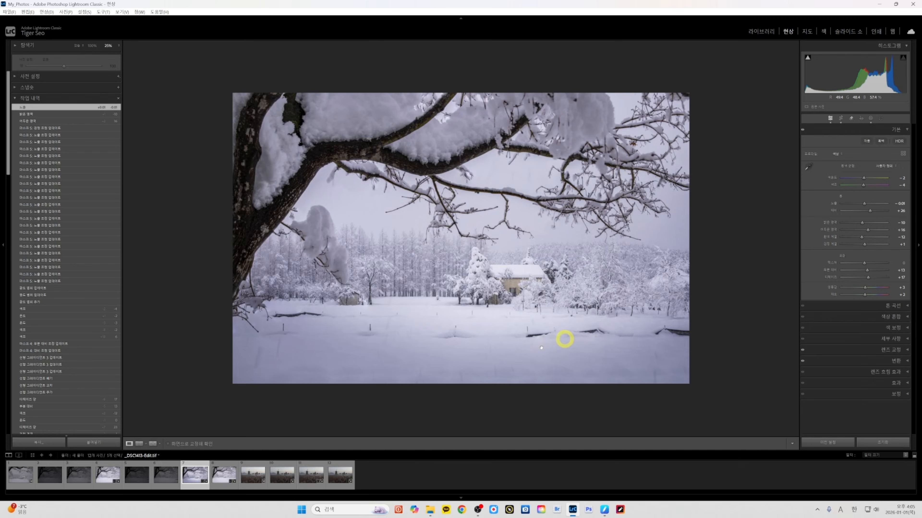
Step: Compare with the unedited photo, then set Vibrance to +15 and Saturation to -47
{"action": "key", "text": "backslash"}
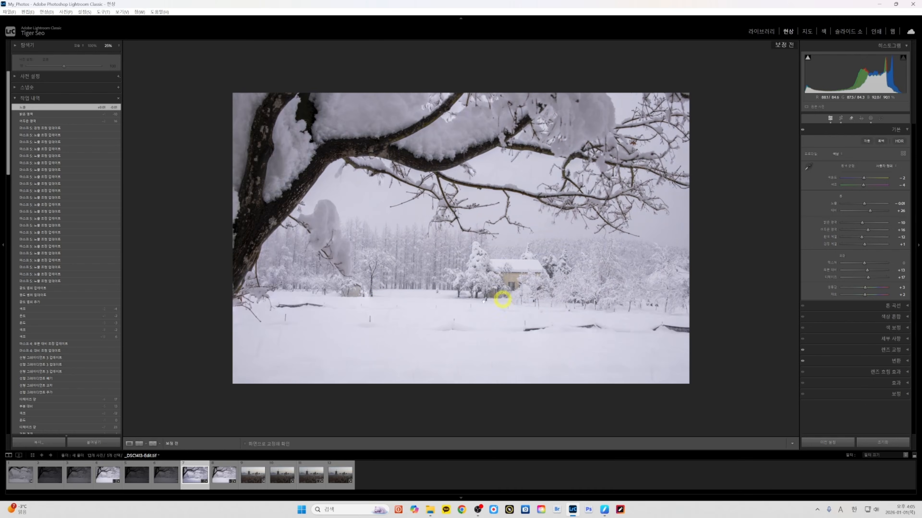
{"action": "key", "text": "backslash"}
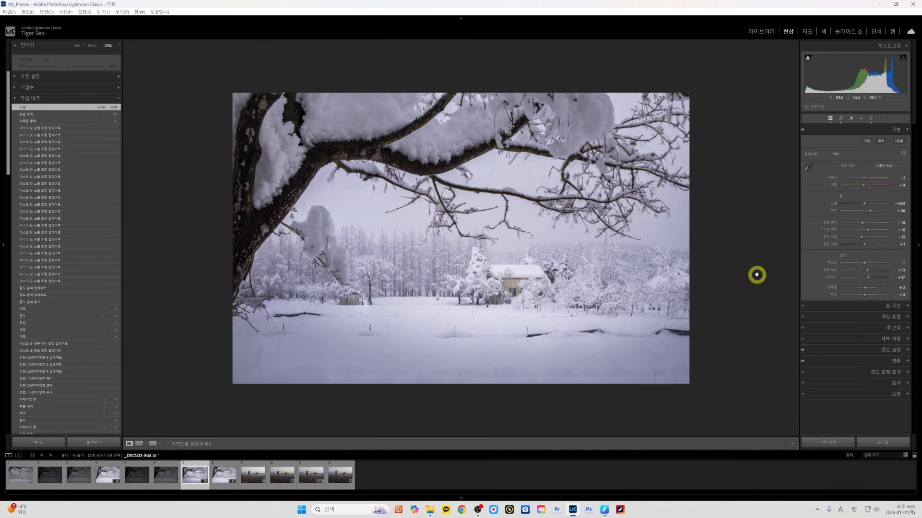
{"action": "double_click", "coordinate": [865, 295]}
{"action": "left_click_drag", "start_coordinate": [863, 296], "coordinate": [857, 297]}
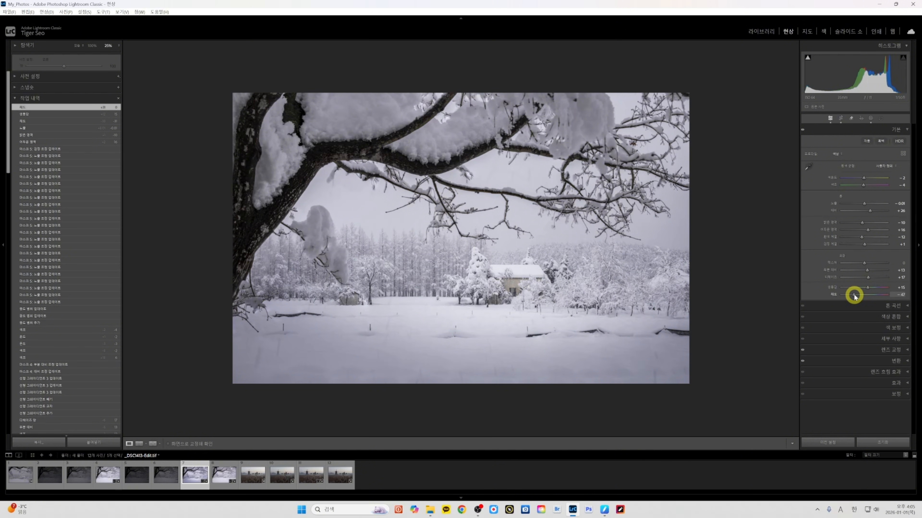
{"action": "left_click_drag", "start_coordinate": [854, 296], "coordinate": [853, 297]}
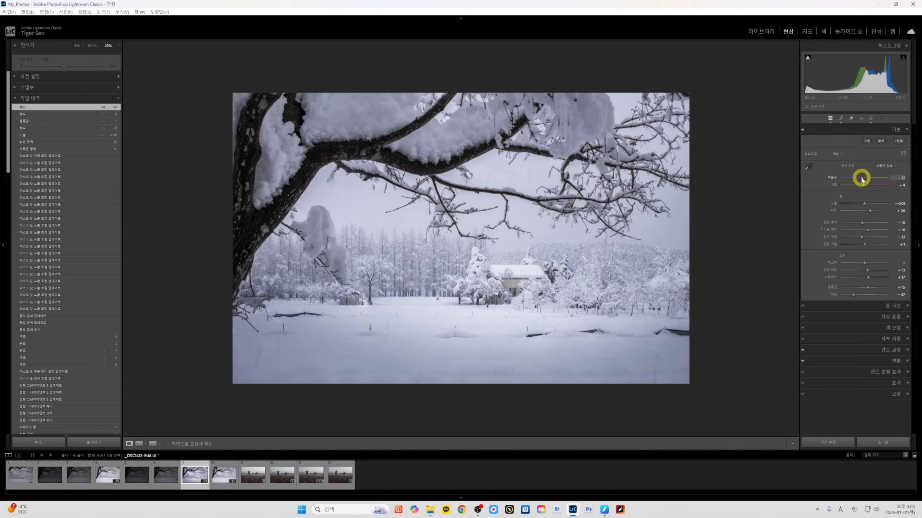
Step: Set Temp to -9 and compare the result with the history state before the colour changes
{"action": "left_click_drag", "start_coordinate": [862, 178], "coordinate": [863, 179]}
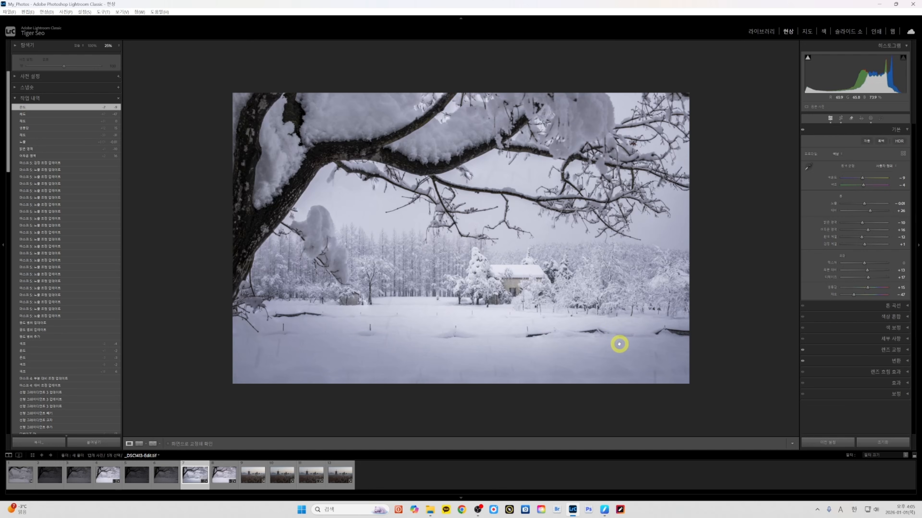
{"action": "key", "text": "backslash"}
{"action": "left_click", "coordinate": [28, 142]}
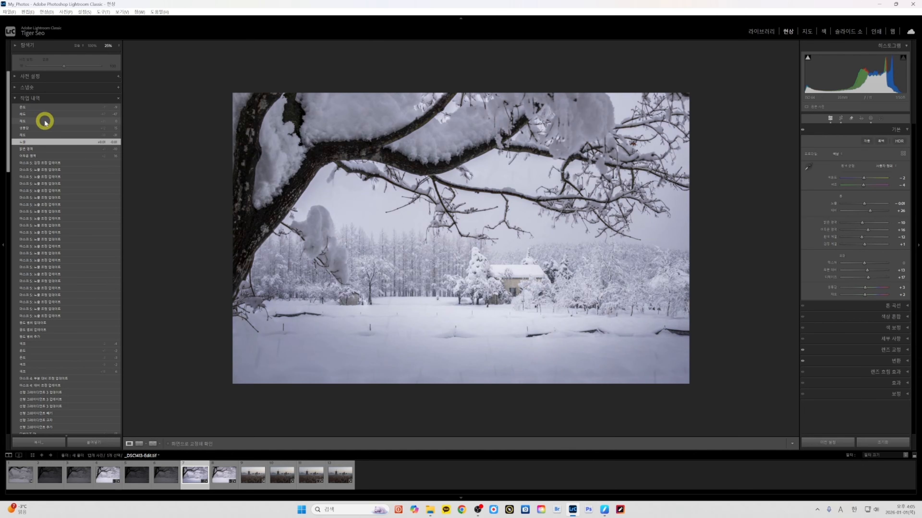
{"action": "left_click", "coordinate": [47, 108]}
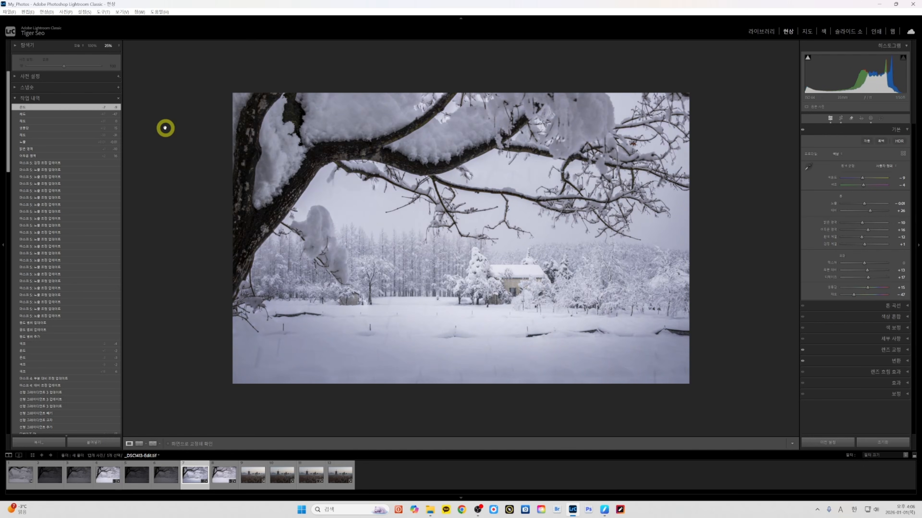
Step: Warm the photo slightly by setting Temp to -6
{"action": "left_click", "coordinate": [897, 177]}
{"action": "key", "text": "Up"}
{"action": "key", "text": "Up"}
{"action": "key", "text": "Up"}
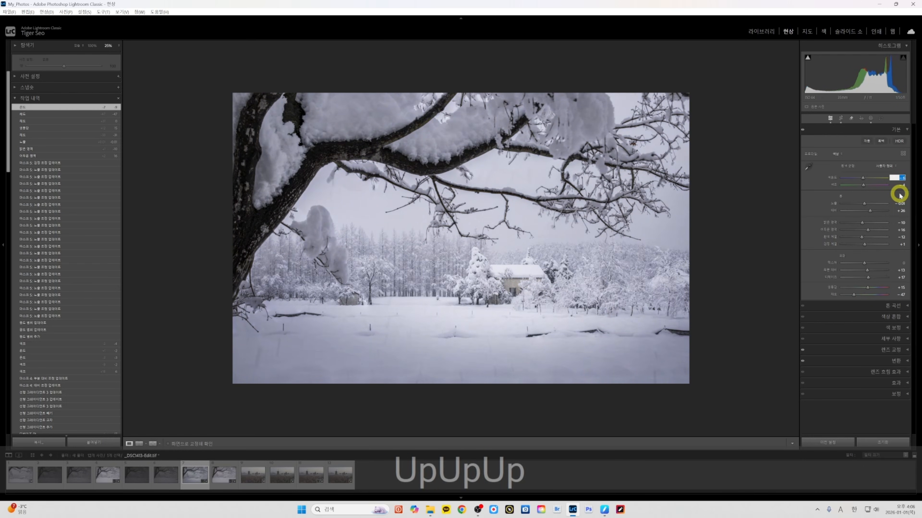
{"action": "key", "text": "Up"}
{"action": "key", "text": "Down"}
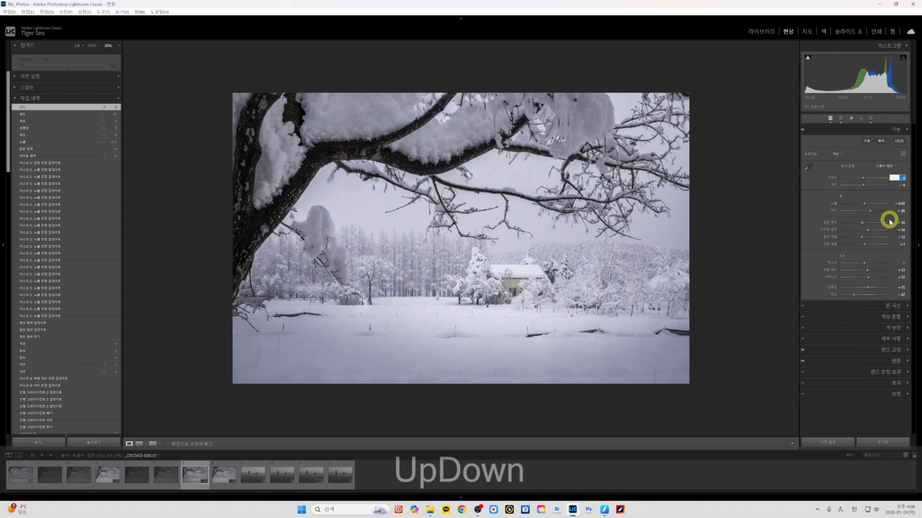
Step: Try a much lower Saturation, then raise it to -14
{"action": "left_click", "coordinate": [898, 203]}
{"action": "left_click_drag", "start_coordinate": [857, 292], "coordinate": [848, 294]}
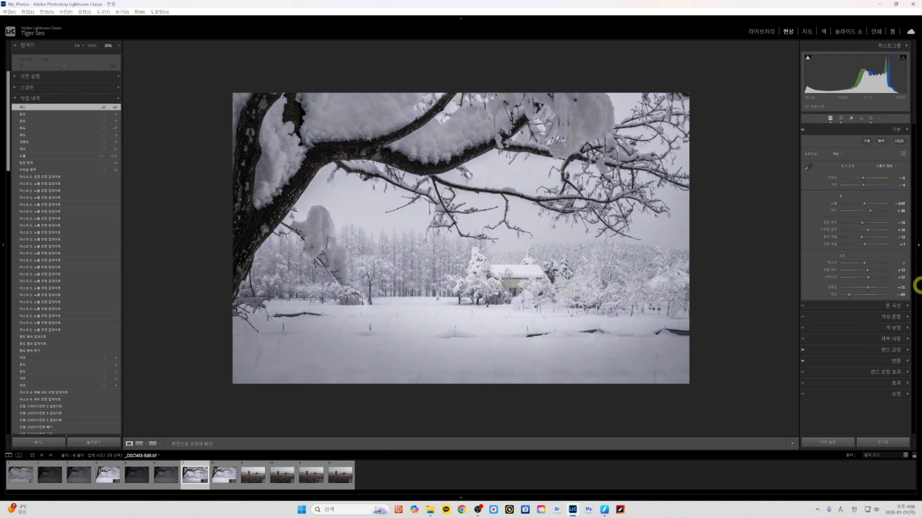
{"action": "left_click_drag", "start_coordinate": [850, 296], "coordinate": [861, 296]}
Step: Set Temp to -4 and show the unedited photo for comparison
{"action": "left_click", "coordinate": [897, 177]}
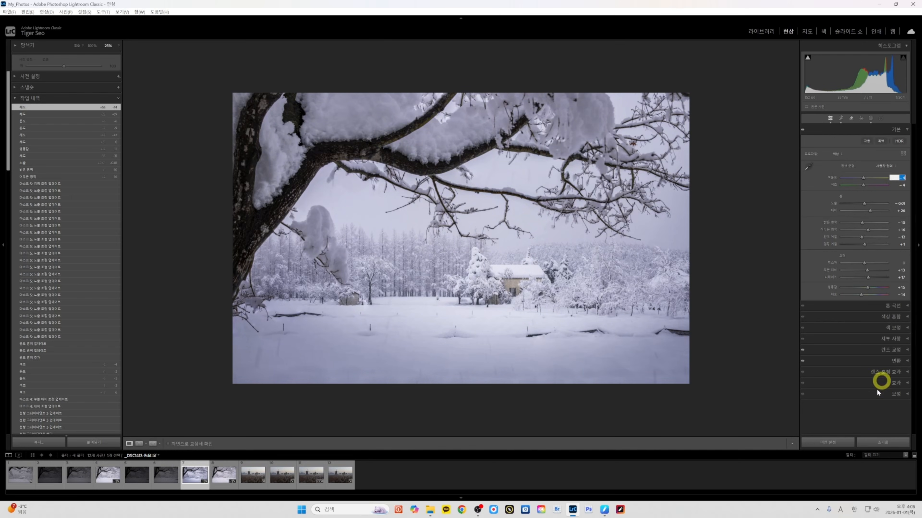
{"action": "key", "text": "Return"}
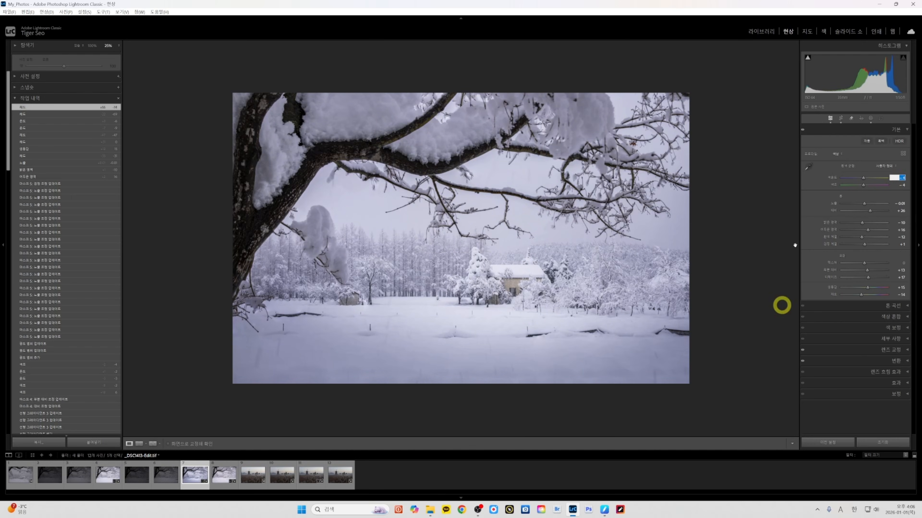
{"action": "key", "text": "backslash"}
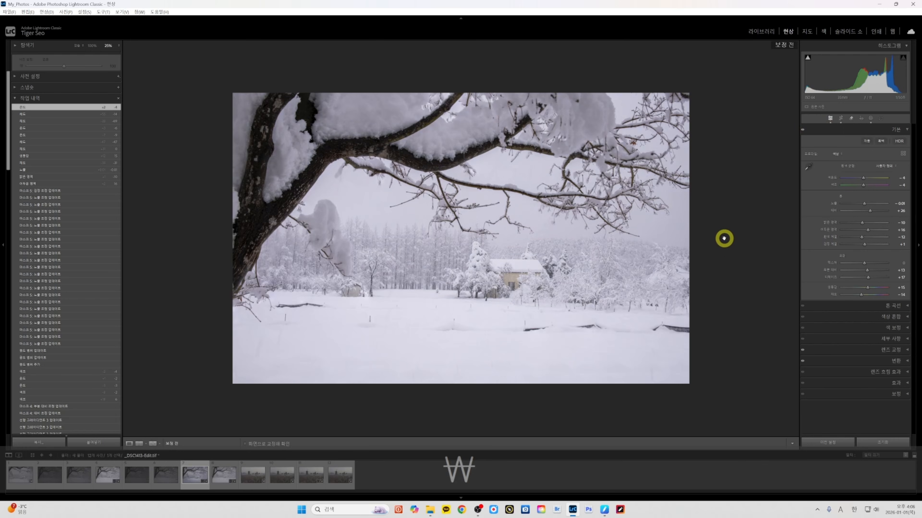
Step: Compare the edit with the unedited photo, then show the shadow clipping warning on the whole picture
{"action": "key", "text": "backslash"}
{"action": "key", "text": "backslash"}
{"action": "key", "text": "backslash"}
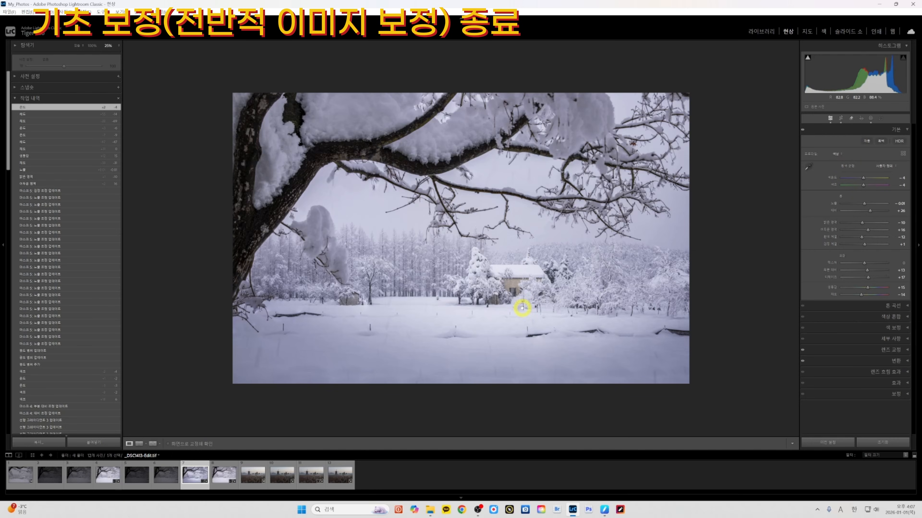
{"action": "left_click", "coordinate": [808, 58]}
{"action": "left_click", "coordinate": [479, 247]}
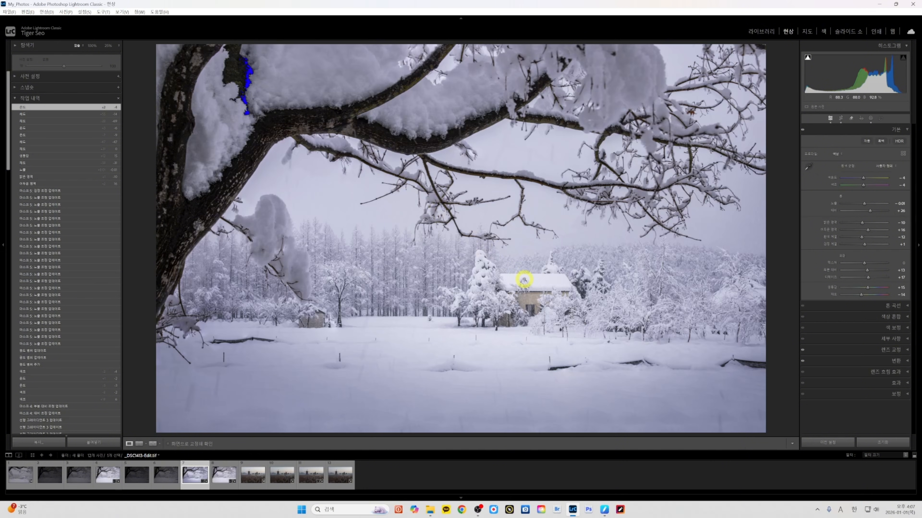
Step: In Calibration, set the red primary Hue to -4 and the green primary Hue to -12, and reset the blue primary Hue
{"action": "key", "text": "ctrl+1"}
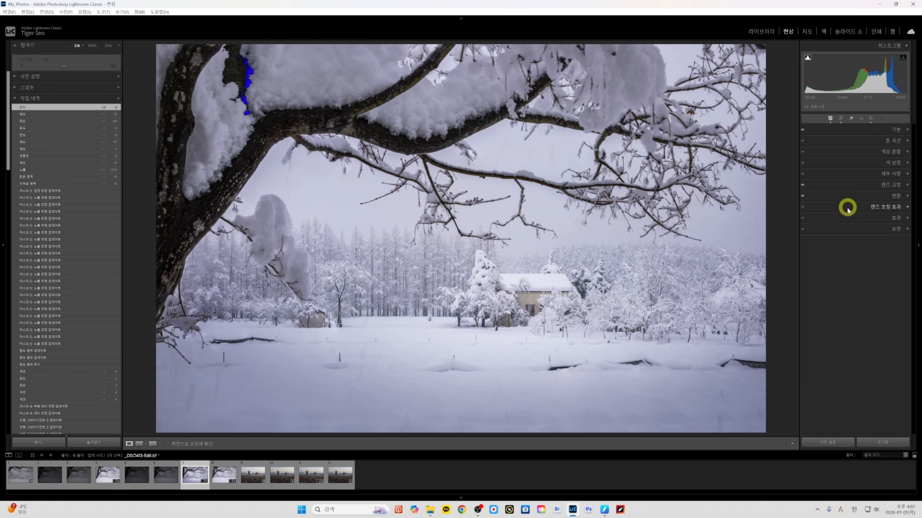
{"action": "left_click", "coordinate": [852, 229]}
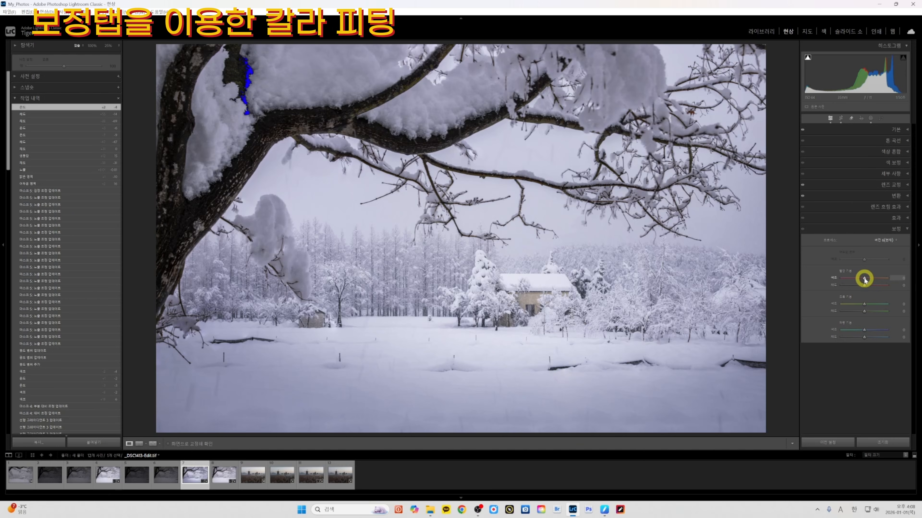
{"action": "left_click_drag", "start_coordinate": [865, 279], "coordinate": [871, 330]}
{"action": "double_click", "coordinate": [869, 330]}
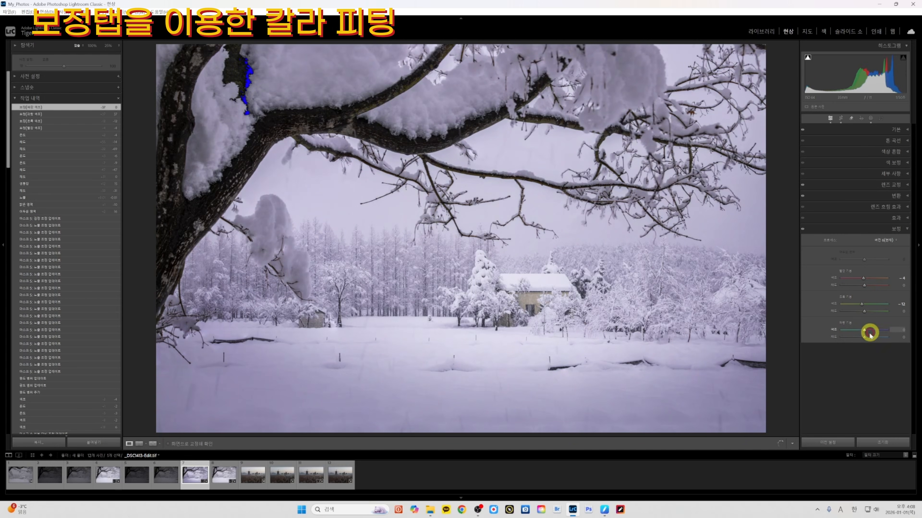
Step: In Color Grading, tint the shadows with Hue 236, Saturation 24 and Luminance -4, and give the highlights a blue tint
{"action": "left_click", "coordinate": [866, 164]}
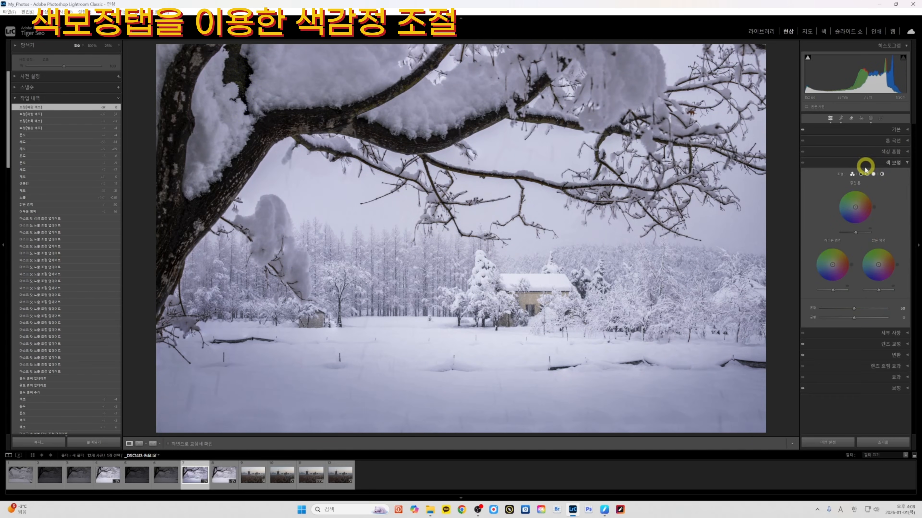
{"action": "left_click", "coordinate": [861, 174]}
{"action": "left_click_drag", "start_coordinate": [848, 275], "coordinate": [865, 284]}
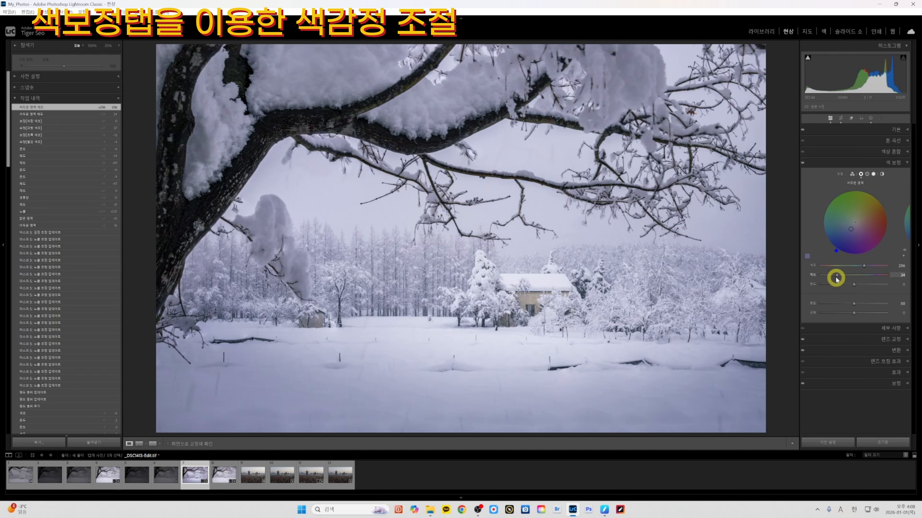
{"action": "left_click_drag", "start_coordinate": [836, 275], "coordinate": [852, 284]}
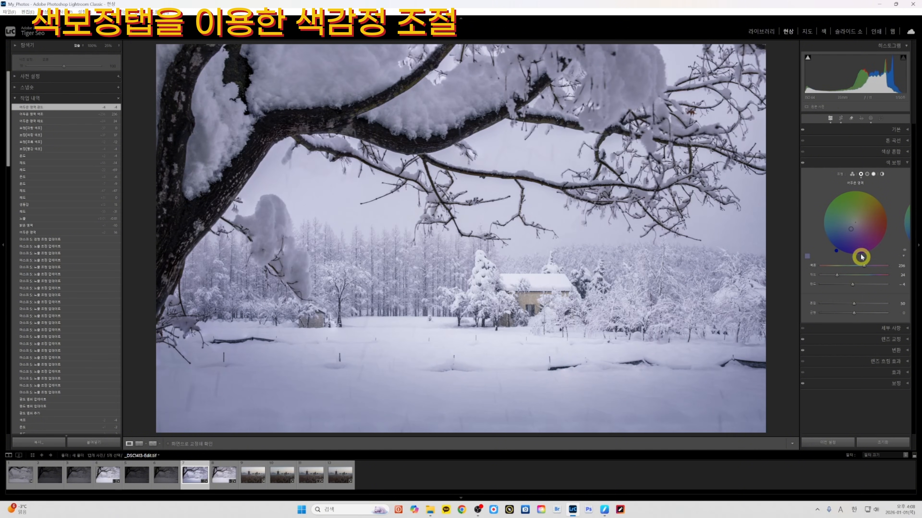
{"action": "left_click", "coordinate": [873, 174]}
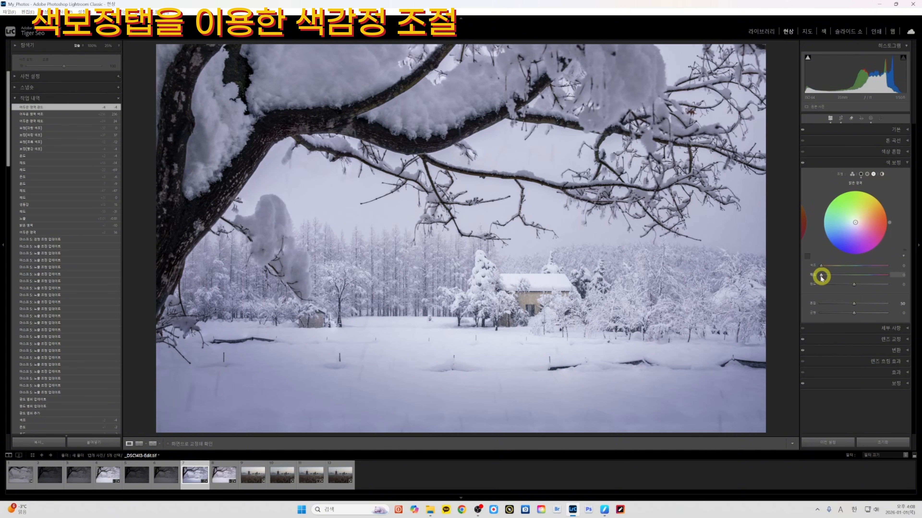
{"action": "mouse_move", "coordinate": [822, 277]}
{"action": "left_mouse_down"}
{"action": "mouse_move", "coordinate": [841, 275]}
{"action": "mouse_move", "coordinate": [830, 267]}
{"action": "mouse_move", "coordinate": [837, 276]}
{"action": "mouse_move", "coordinate": [826, 276]}
{"action": "mouse_move", "coordinate": [855, 286]}
{"action": "mouse_move", "coordinate": [820, 275]}
{"action": "mouse_move", "coordinate": [865, 268]}
{"action": "left_mouse_up"}
Step: Tint the midtones with Hue 224, Saturation 12 and Luminance +7, and raise the grading's Blending and Balance
{"action": "left_click", "coordinate": [867, 174]}
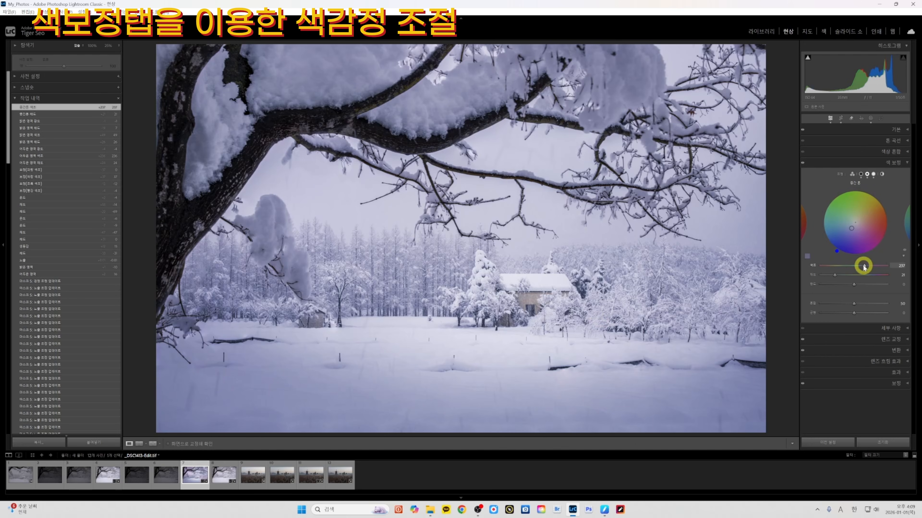
{"action": "left_click_drag", "start_coordinate": [864, 267], "coordinate": [831, 271]}
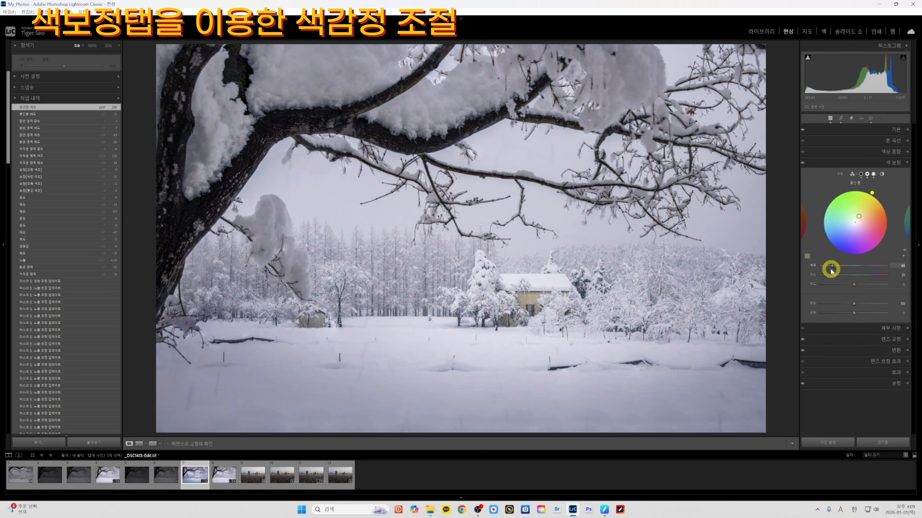
{"action": "mouse_move", "coordinate": [832, 271]}
{"action": "left_mouse_down"}
{"action": "mouse_move", "coordinate": [861, 270]}
{"action": "mouse_move", "coordinate": [831, 273]}
{"action": "mouse_move", "coordinate": [898, 301]}
{"action": "mouse_move", "coordinate": [836, 309]}
{"action": "mouse_move", "coordinate": [871, 303]}
{"action": "left_mouse_up"}
{"action": "left_click_drag", "start_coordinate": [854, 312], "coordinate": [858, 309]}
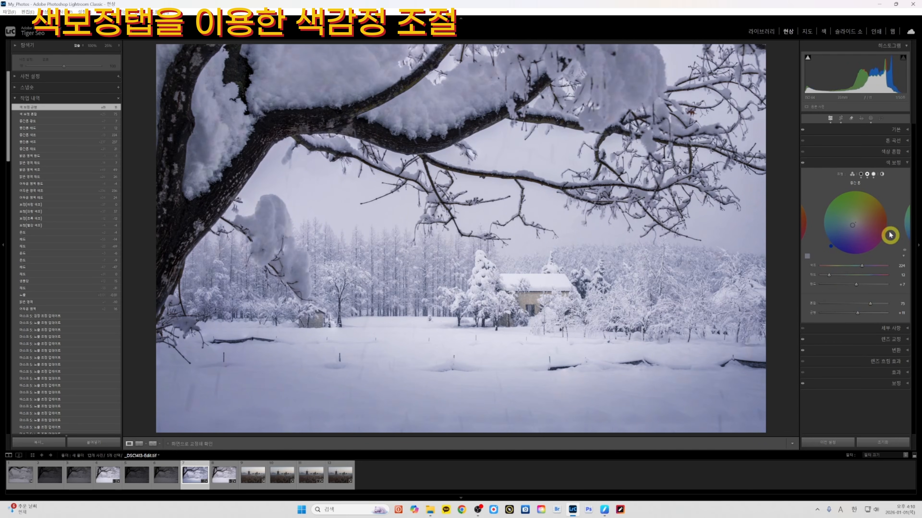
Step: Refine the shadow tint's Saturation and Luminance, then lower the midtone Saturation slightly and set the midtone Luminance to +12
{"action": "left_click", "coordinate": [850, 129]}
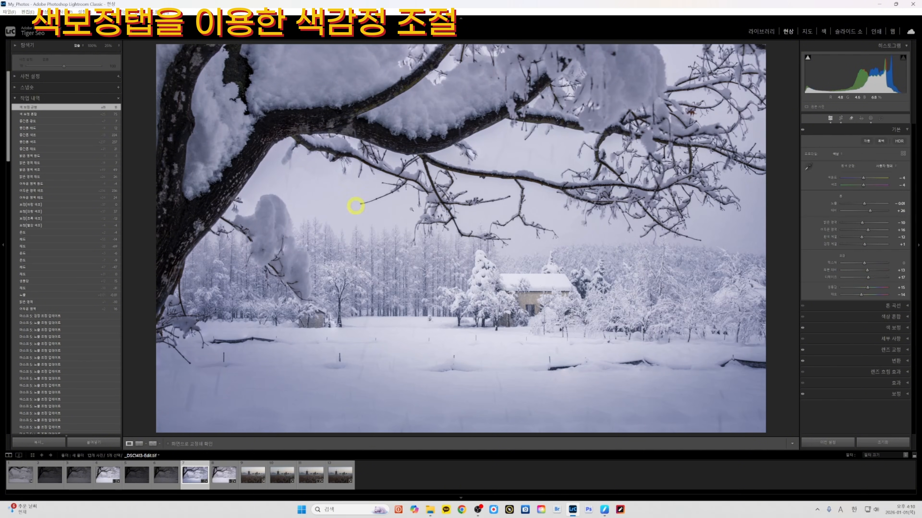
{"action": "left_click", "coordinate": [867, 328]}
{"action": "left_click_drag", "start_coordinate": [862, 251], "coordinate": [853, 284]}
{"action": "left_click", "coordinate": [868, 179]}
Step: Compare the colour-graded photo with the unedited original
{"action": "key", "text": "backslash"}
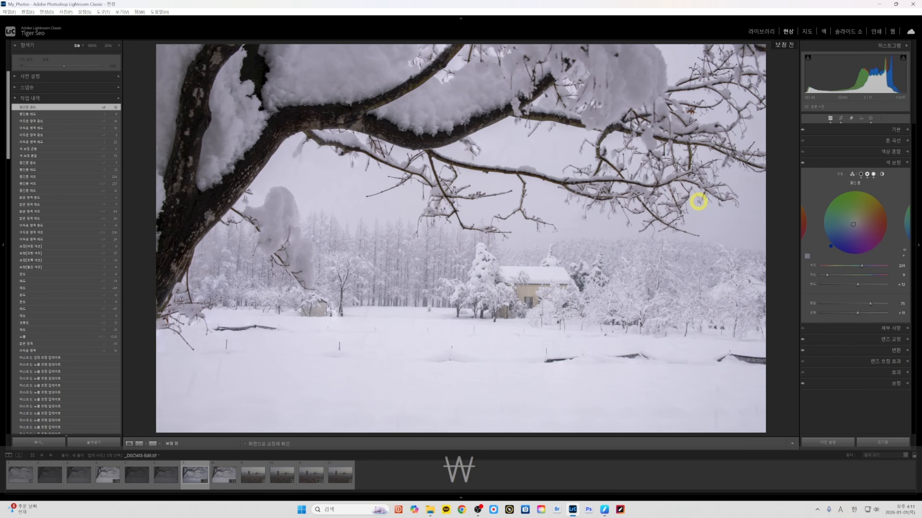
{"action": "key", "text": "backslash"}
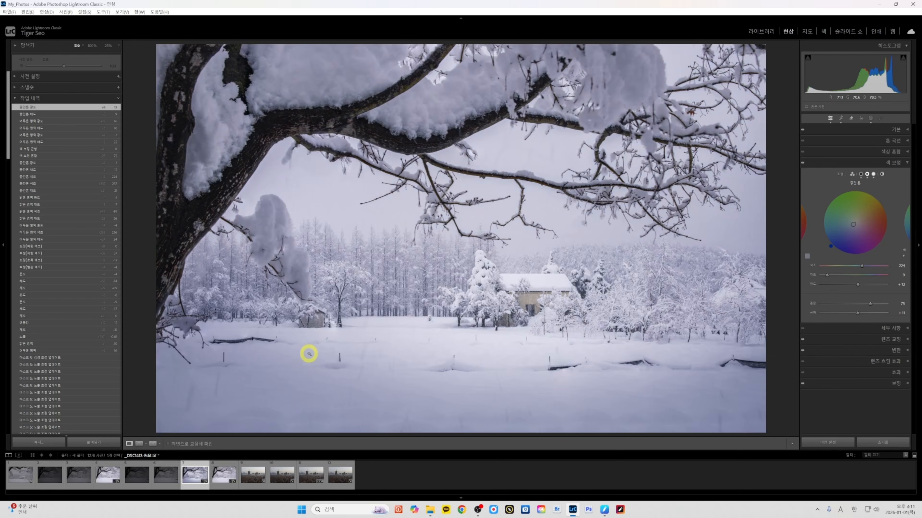
{"action": "key", "text": "backslash"}
{"action": "key", "text": "backslash"}
Step: Sharpen the photo with Amount 131, Radius 0.5 and Masking 78
{"action": "key", "text": "ctrl+1"}
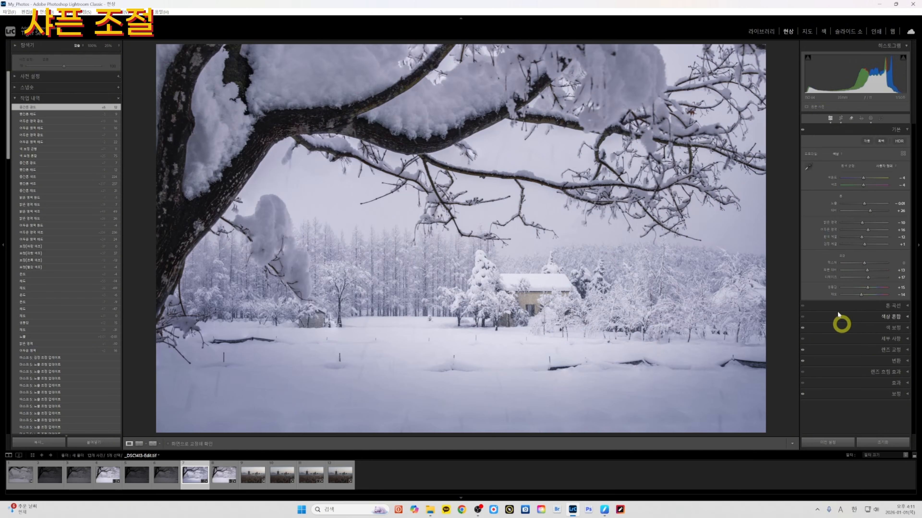
{"action": "left_click", "coordinate": [873, 343]}
{"action": "left_click_drag", "start_coordinate": [843, 296], "coordinate": [784, 313]}
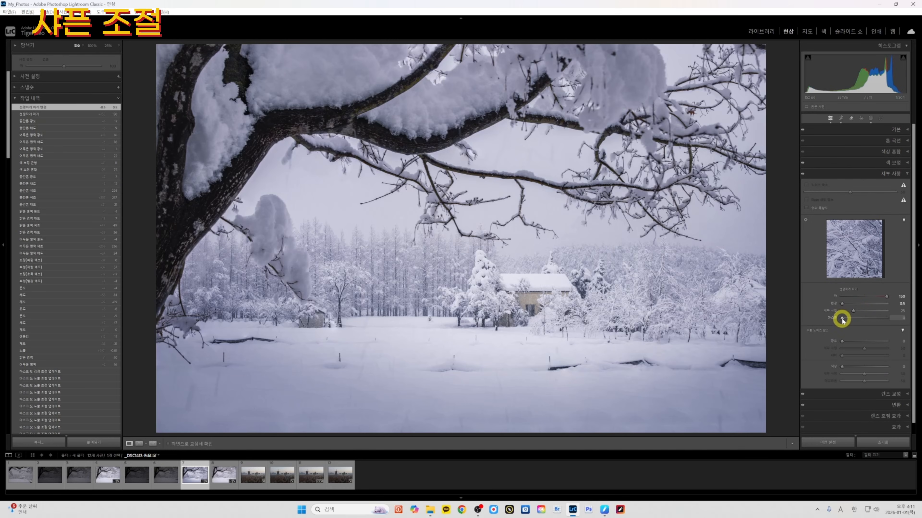
{"action": "key", "text": "alt"}
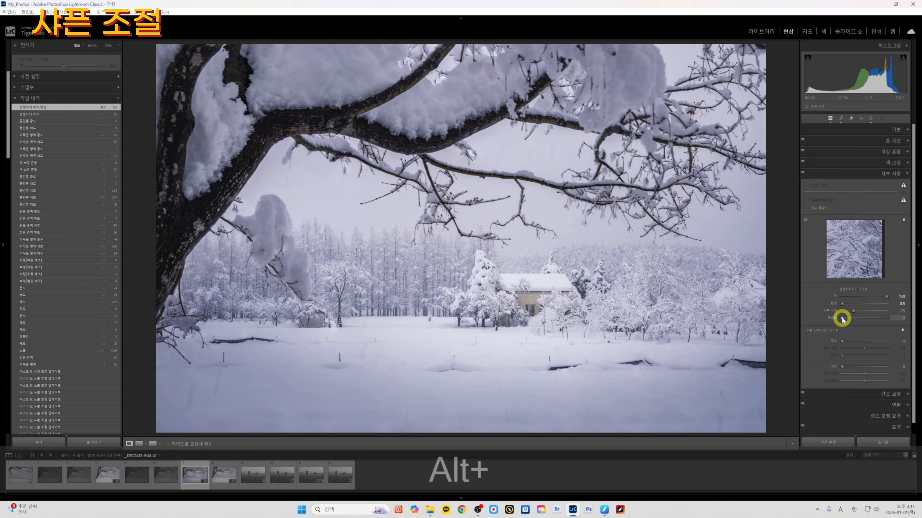
{"action": "left_click_drag", "start_coordinate": [842, 318], "coordinate": [877, 320]}
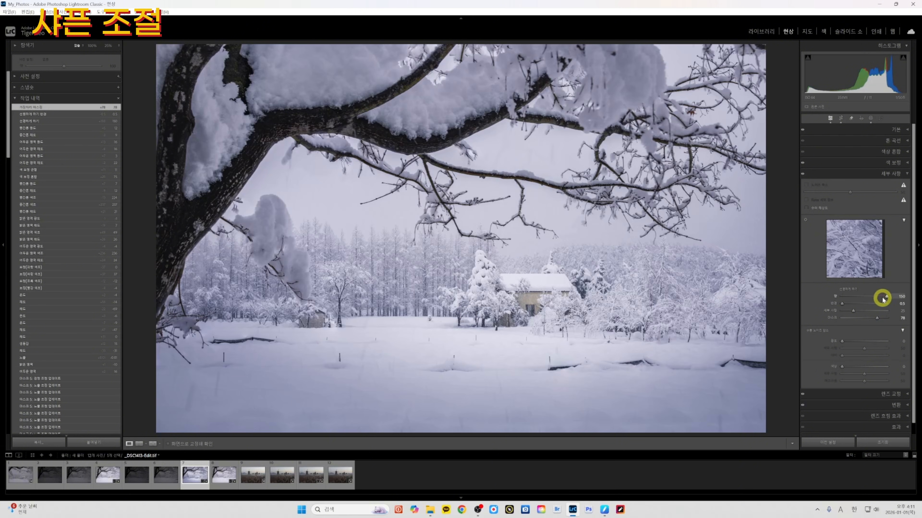
{"action": "left_click_drag", "start_coordinate": [883, 298], "coordinate": [878, 298]}
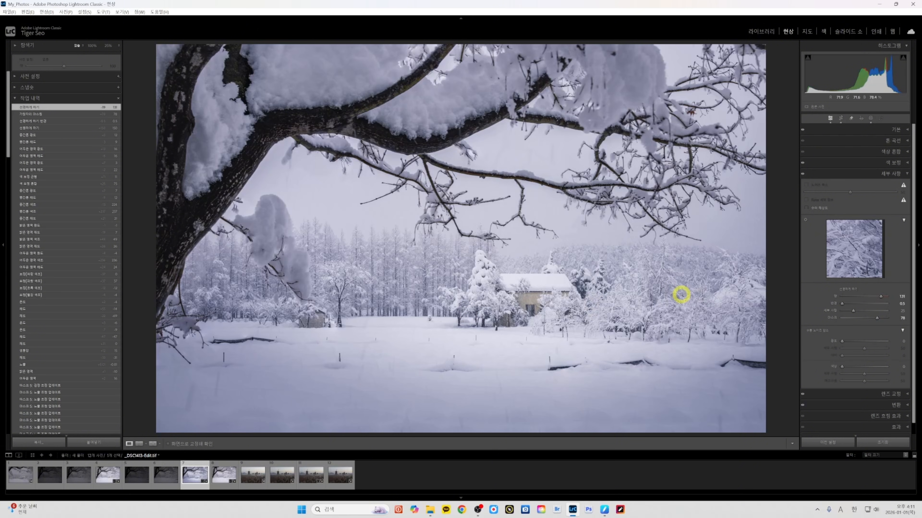
Step: Switch between the sharpened photo and its unedited version to check the overall result
{"action": "key", "text": "backslash"}
{"action": "key", "text": "backslash"}
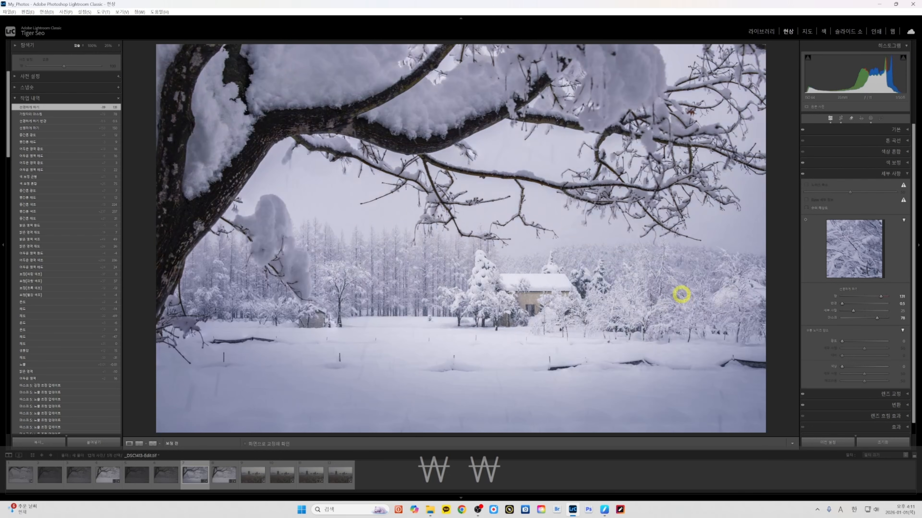
{"action": "key", "text": "backslash"}
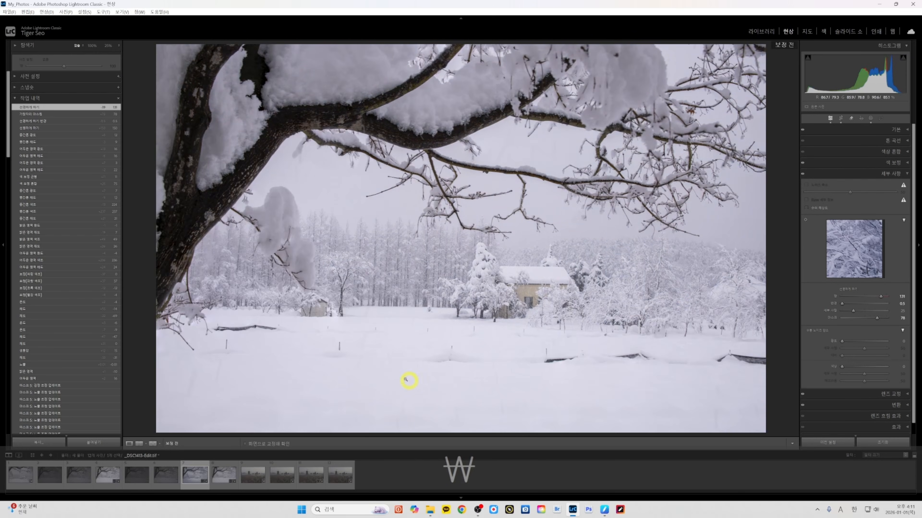
{"action": "key", "text": "backslash"}
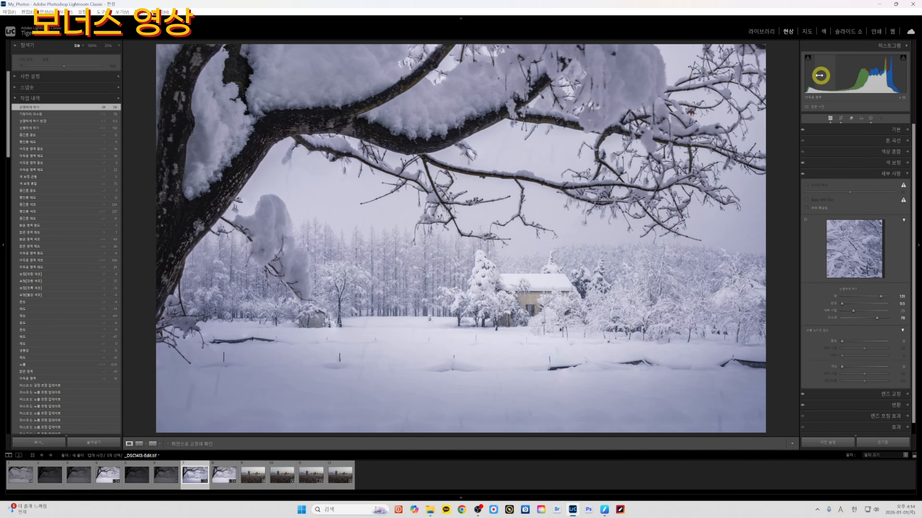
Step: Add an object-selection mask covering the walls of the house
{"action": "left_click", "coordinate": [870, 118]}
{"action": "key", "text": "shift+j"}
{"action": "left_click_drag", "start_coordinate": [506, 288], "coordinate": [572, 318]}
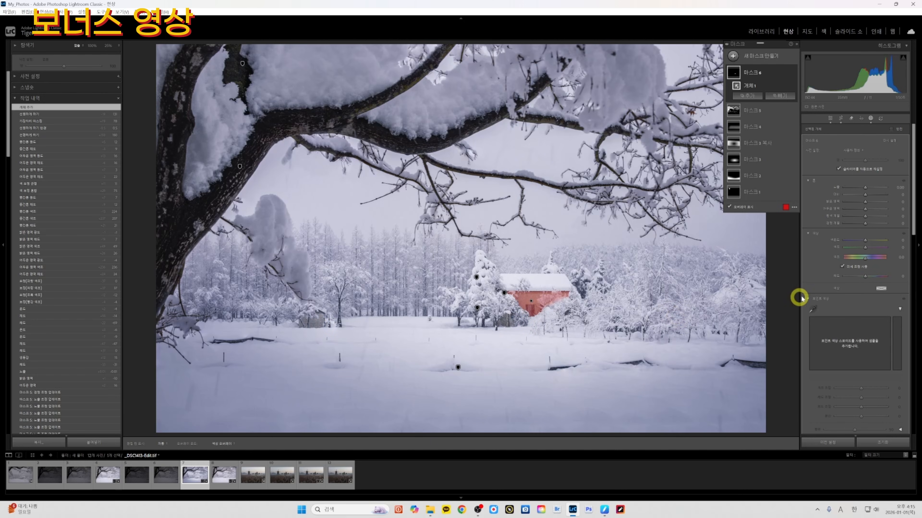
Step: Try Temp 14, slightly lower Exposure and higher Saturation on the house mask, then delete the mask
{"action": "left_click_drag", "start_coordinate": [865, 240], "coordinate": [868, 240]}
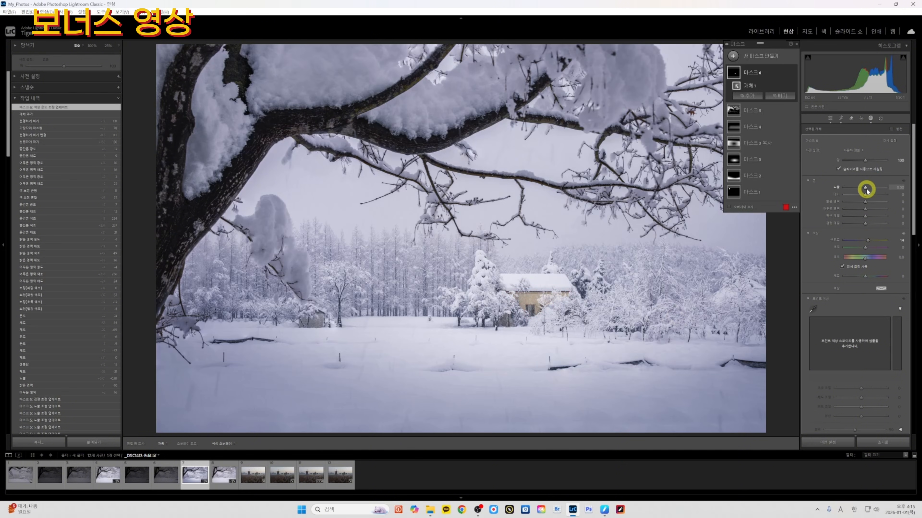
{"action": "left_click_drag", "start_coordinate": [866, 188], "coordinate": [864, 188]}
{"action": "left_click_drag", "start_coordinate": [865, 277], "coordinate": [875, 277]}
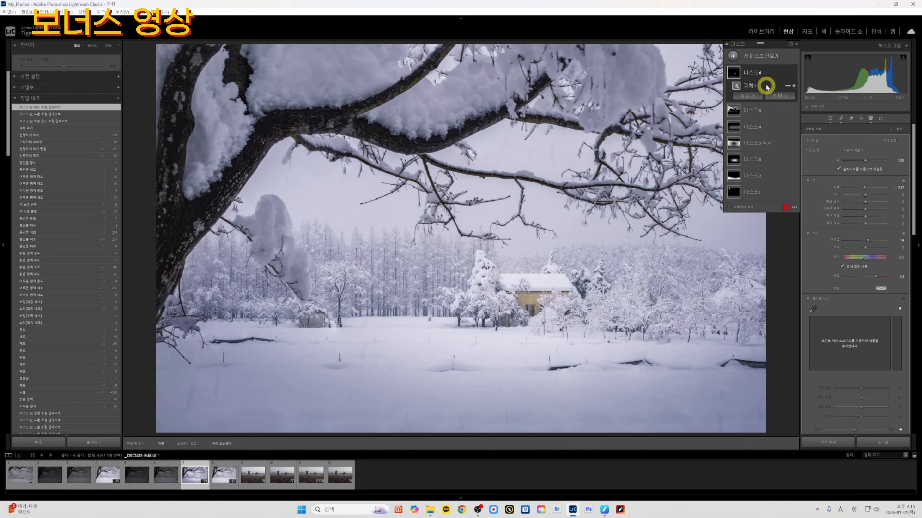
{"action": "left_click", "coordinate": [794, 74]}
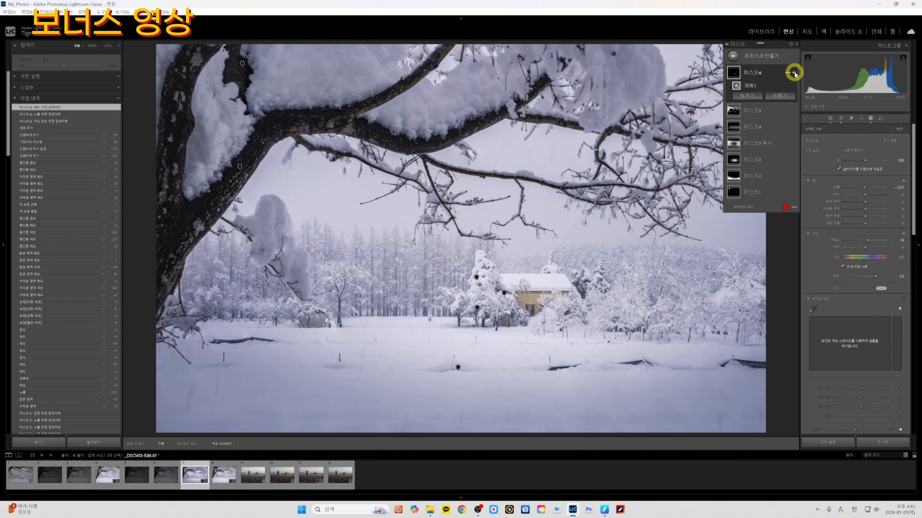
{"action": "key", "text": "Delete"}
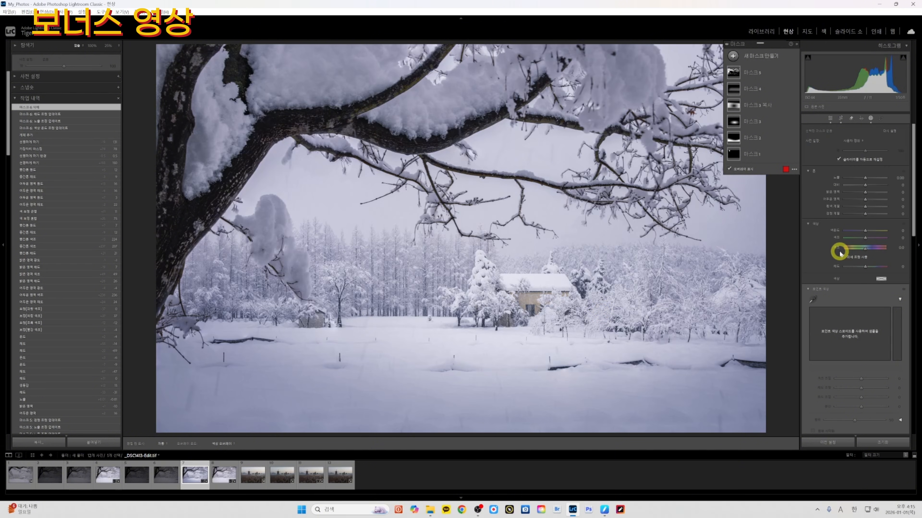